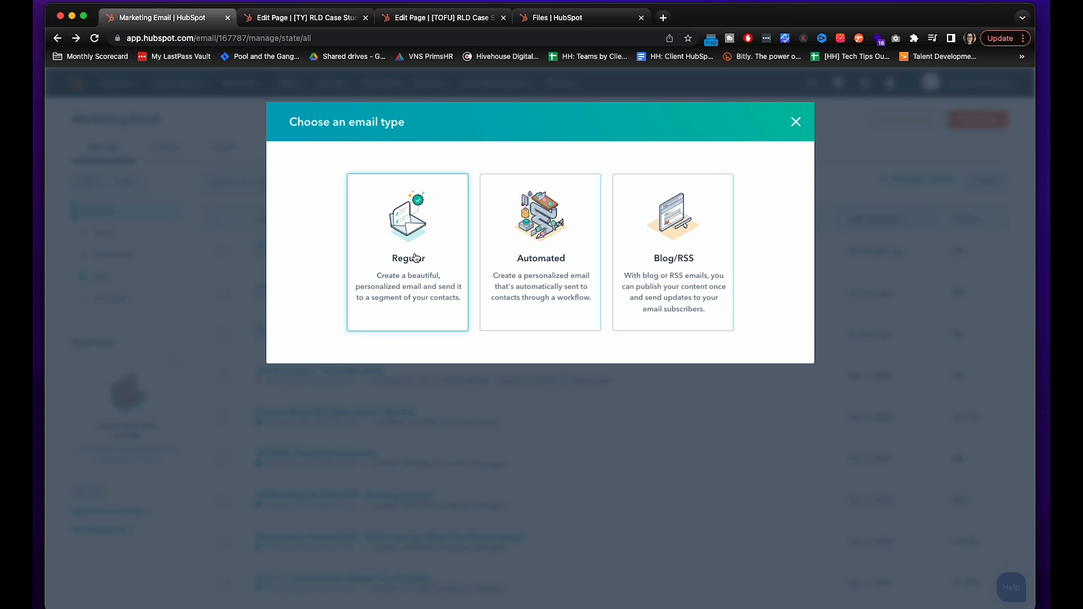
# - Create a regular marketing email from the [TY] RLD Case Study clone and convert it to an automated email
pyautogui.click(415, 257)
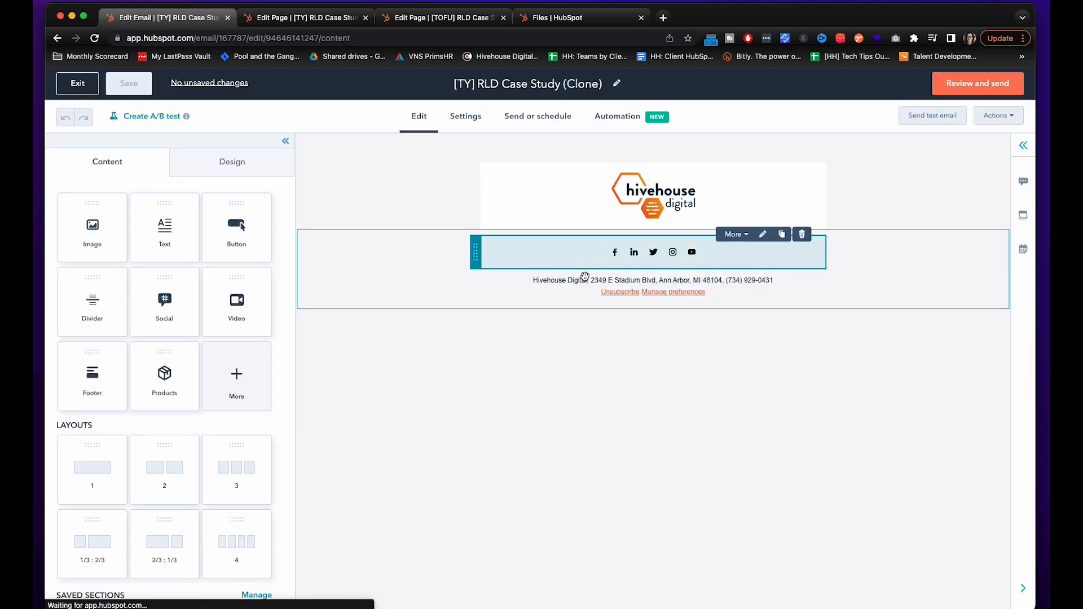
pyautogui.click(999, 116)
pyautogui.click(687, 413)
pyautogui.click(578, 461)
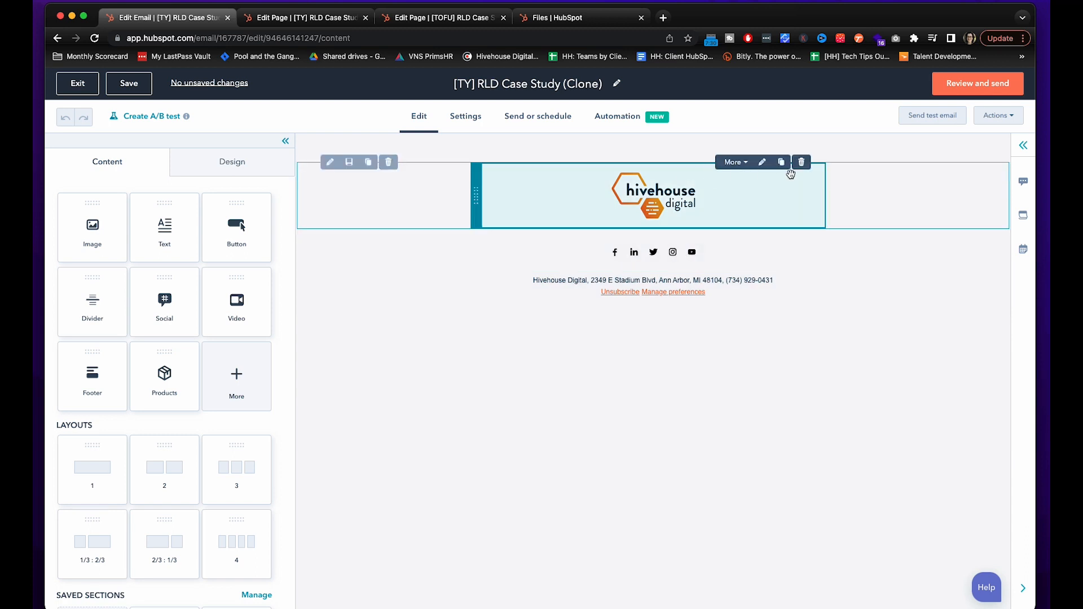
pyautogui.click(1014, 117)
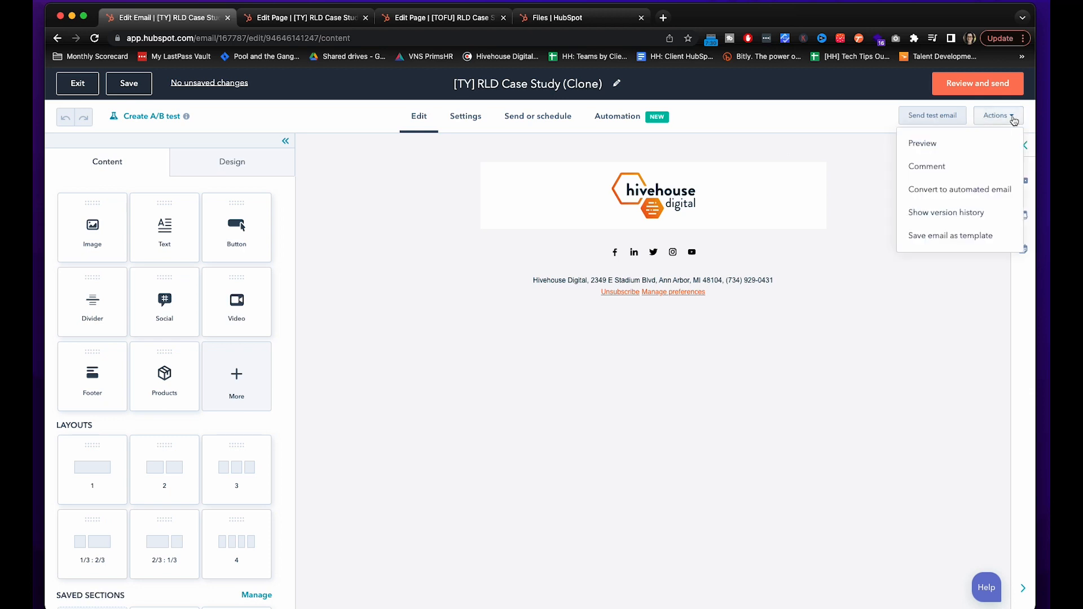
pyautogui.click(946, 187)
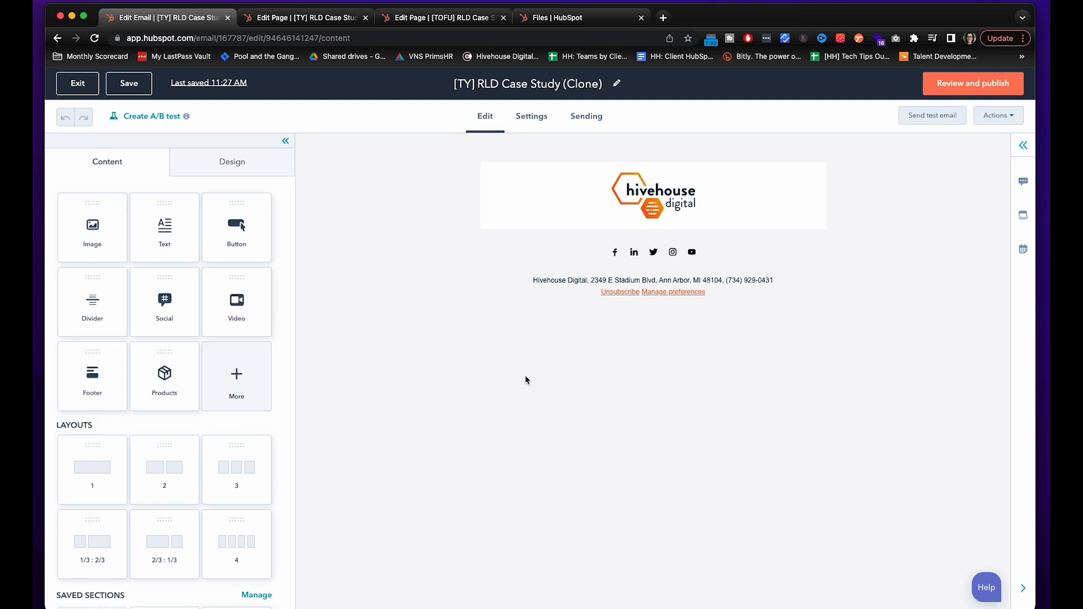
# - Add a text module below the logo containing the centered heading "Here's Your Website Optimization Case Study!"
pyautogui.moveTo(164, 226); pyautogui.dragTo(716, 228)
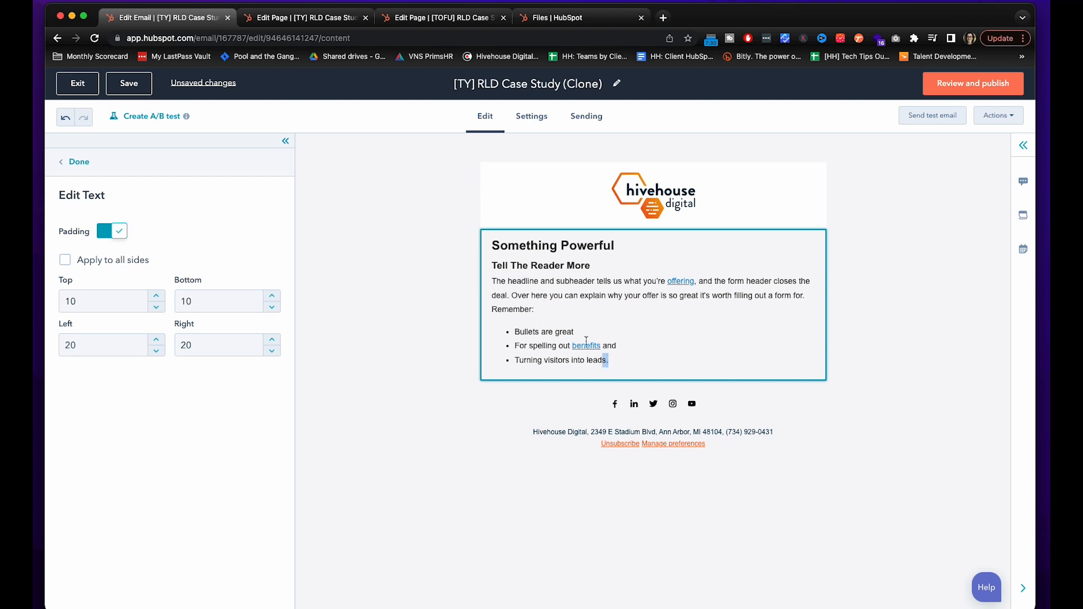
pyautogui.moveTo(608, 360); pyautogui.dragTo(491, 245)
pyautogui.write("here're's Your Website Optimizatio")
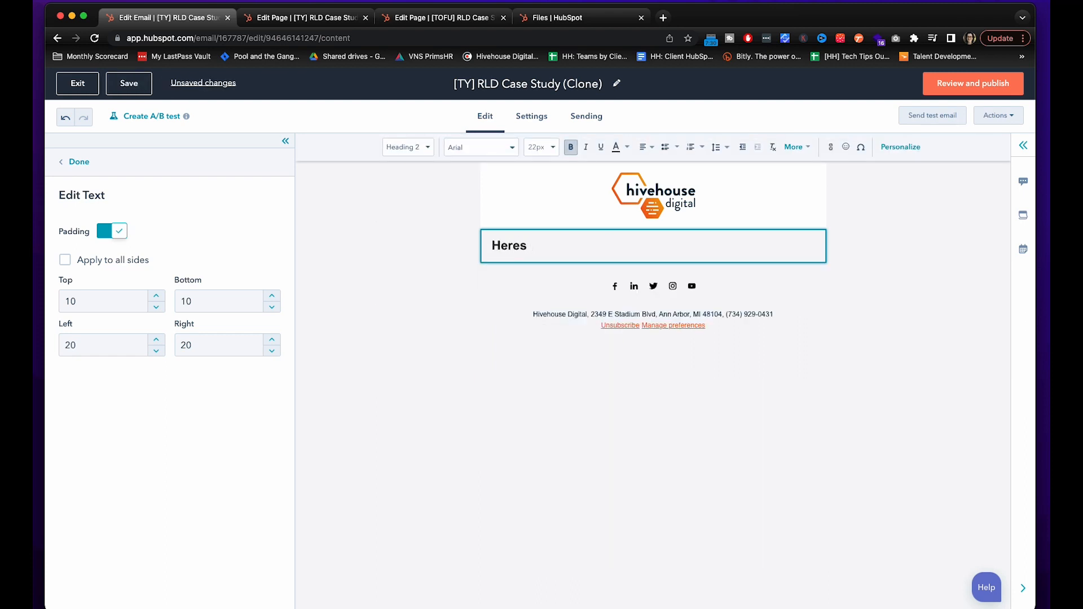
pyautogui.write('n Case Study!')
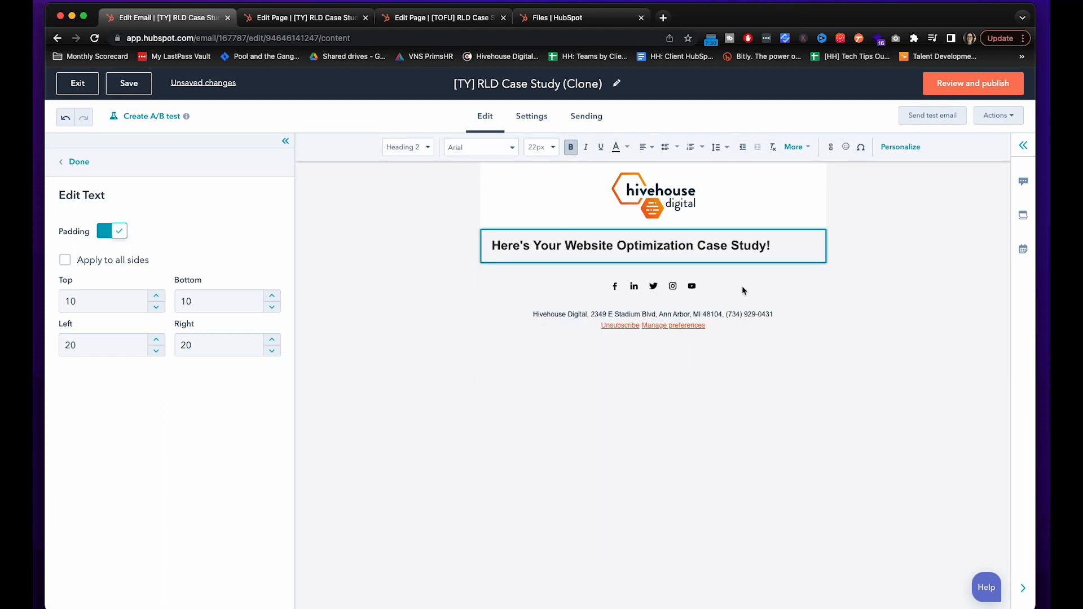
pyautogui.press('super+a')
pyautogui.click(646, 147)
pyautogui.click(652, 194)
pyautogui.click(801, 242)
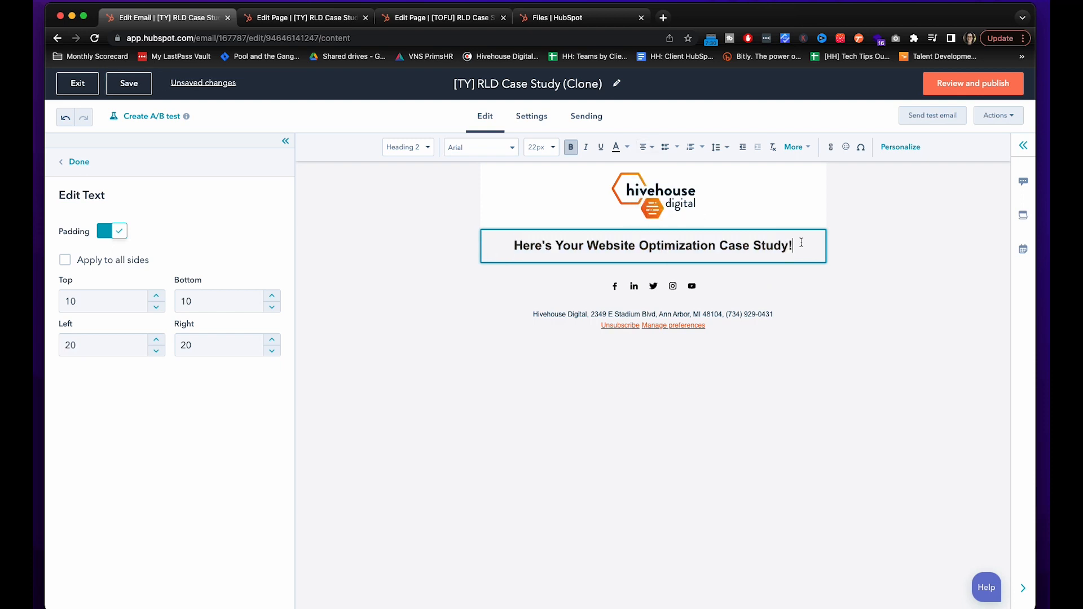
# - Add an image module below the heading and insert the HH-RLD-CaseStudy-Mockup image by searching for "rld"
pyautogui.click(82, 168)
pyautogui.moveTo(109, 309); pyautogui.dragTo(705, 264)
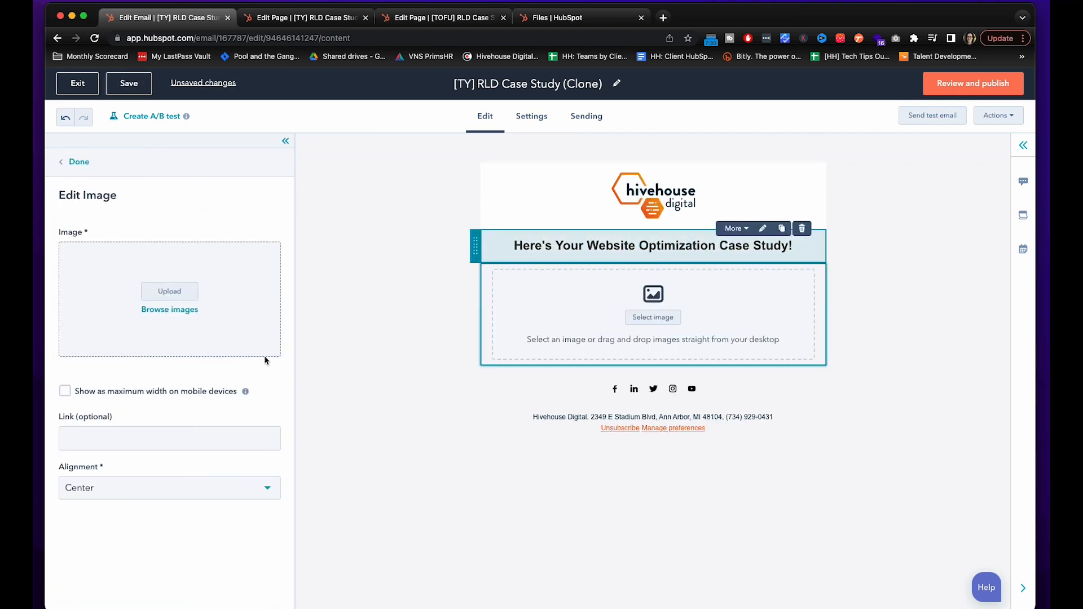
pyautogui.write('rld')
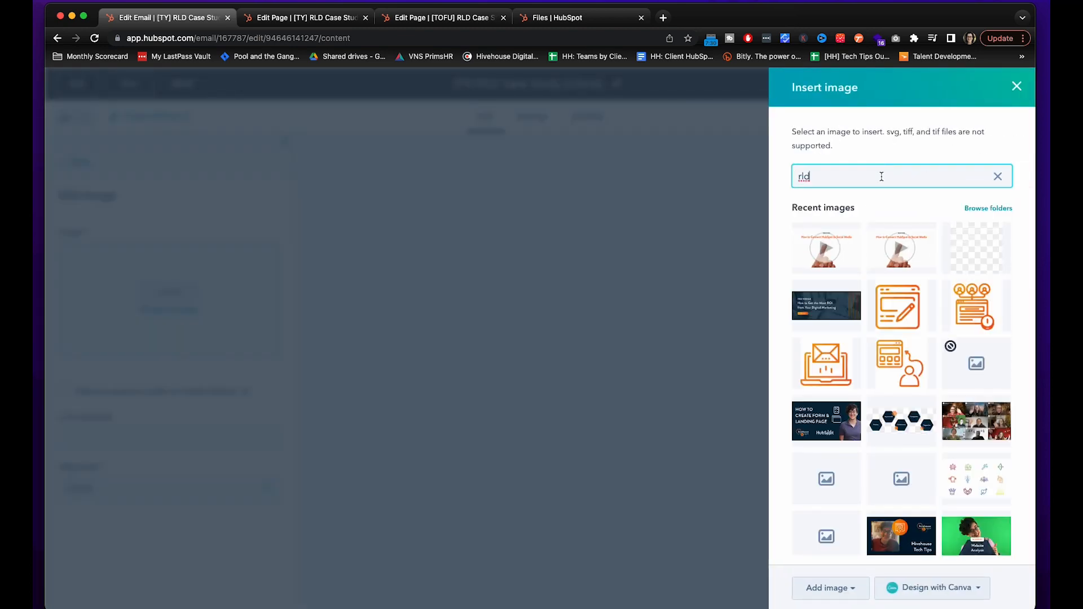
pyautogui.click(829, 281)
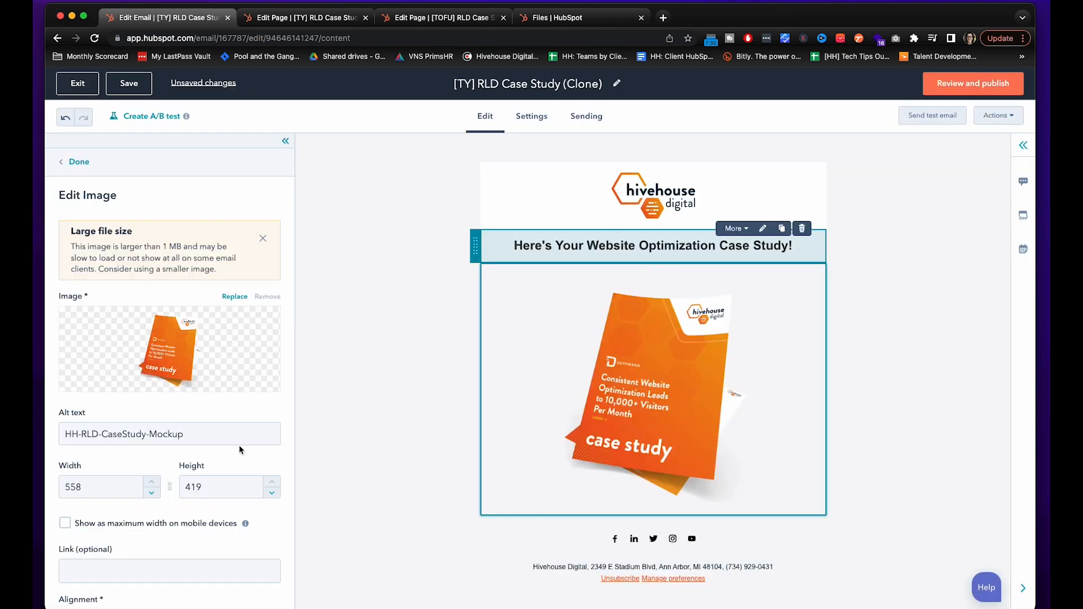
# - Set the case study image's width to 300
pyautogui.scroll(-5, 113, 313)
pyautogui.doubleClick(79, 249)
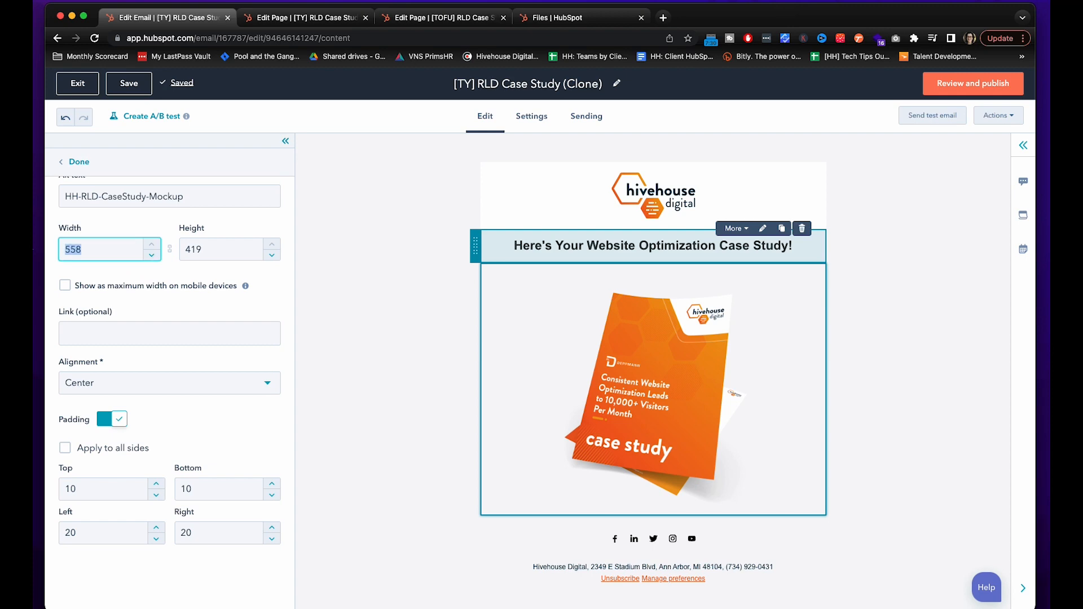
pyautogui.write('300')
pyautogui.click(592, 17)
pyautogui.click(907, 290)
pyautogui.click(169, 18)
pyautogui.click(164, 334)
pyautogui.write('https://inbound.hivehousedigital.com/hubfs/HH-CaseStudy-RLD.pdf')
pyautogui.click(356, 322)
pyautogui.click(539, 293)
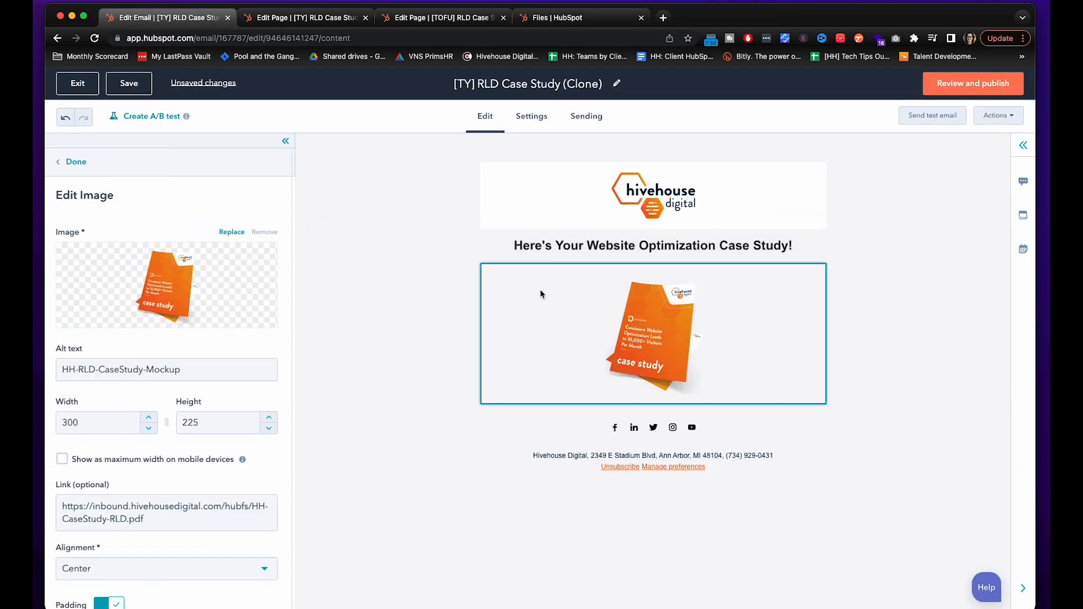
pyautogui.scroll(-5, 160, 431)
pyautogui.scroll(5, 160, 432)
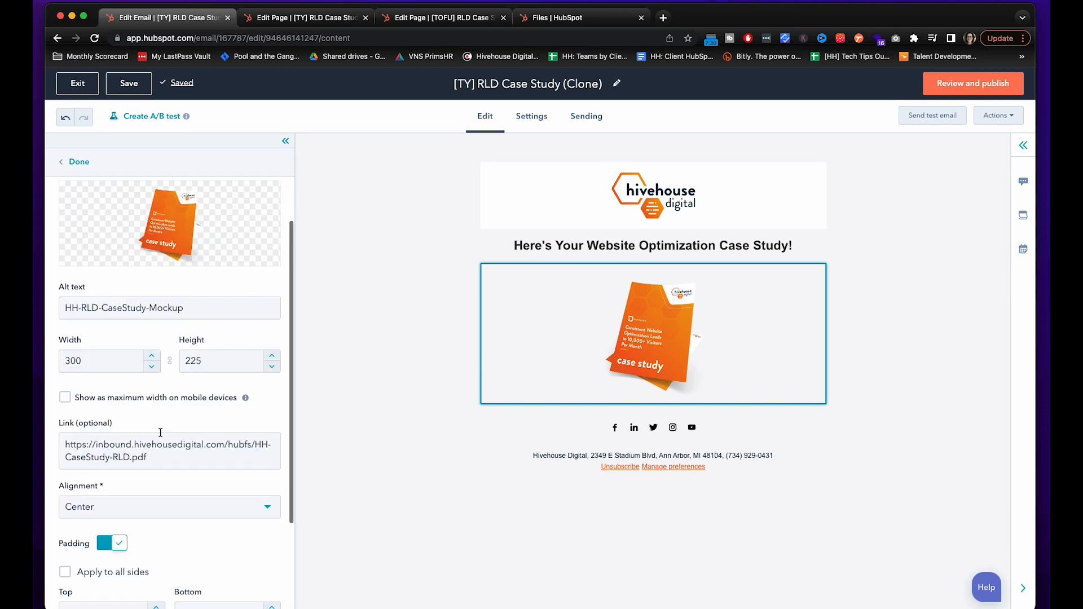
pyautogui.click(73, 161)
# - Add a text module below the image with a case study introduction, from "There are many different tactics" through "over 10K+ visitors per month."
pyautogui.moveTo(196, 242); pyautogui.dragTo(566, 389)
pyautogui.click(632, 520)
pyautogui.hotkey('ctrl', 'a')
pyautogui.press('BackSpace')
pyautogui.write('There are many different tactics that go into optimizing your website for co')
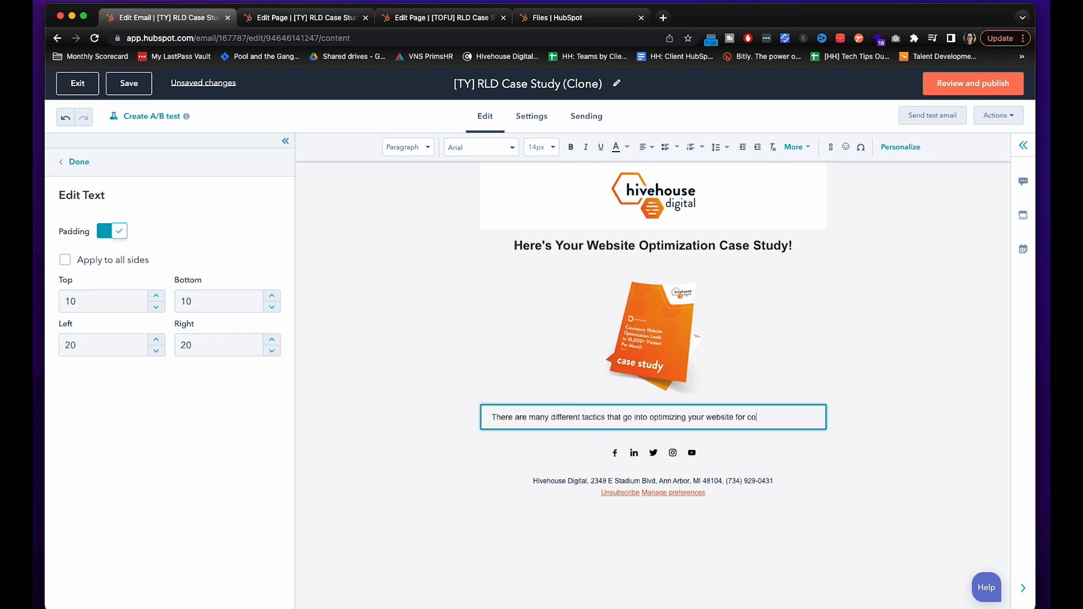
pyautogui.write('nsistent traffic growth. Our Website Optimization C')
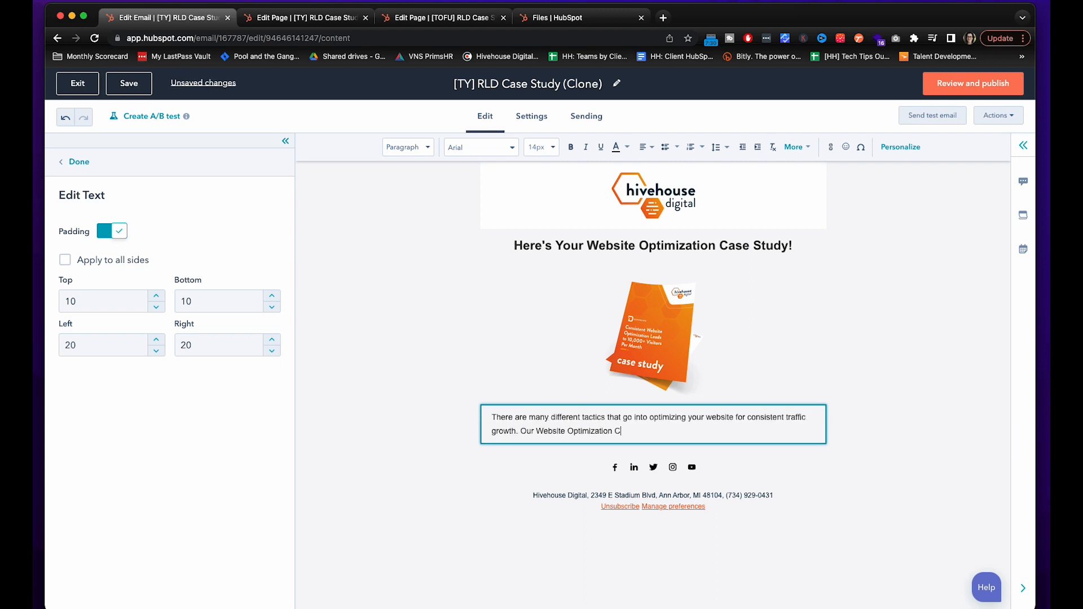
pyautogui.write('ase Study explains how we significantly impacted the traffic of our client and led to ov')
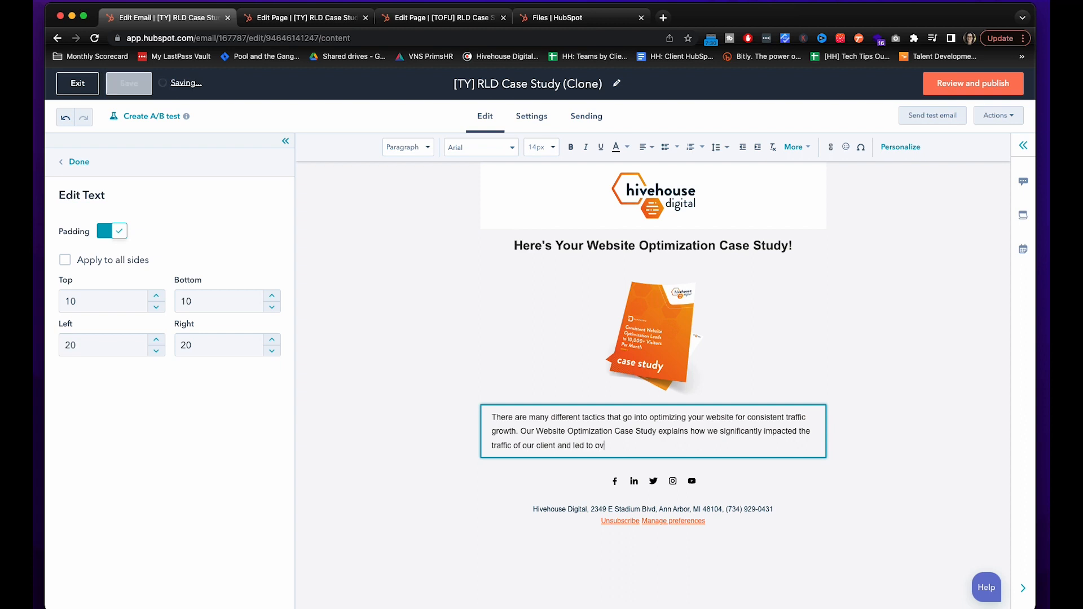
pyautogui.write('er 10K+ visitors per month.')
pyautogui.press('Return')
pyautogui.press('Return')
pyautogui.hotkey('ctrl', 'b')
pyautogui.write('A few elements we focused on:')
pyautogui.press('Return')
pyautogui.click(663, 148)
pyautogui.write('Impr')
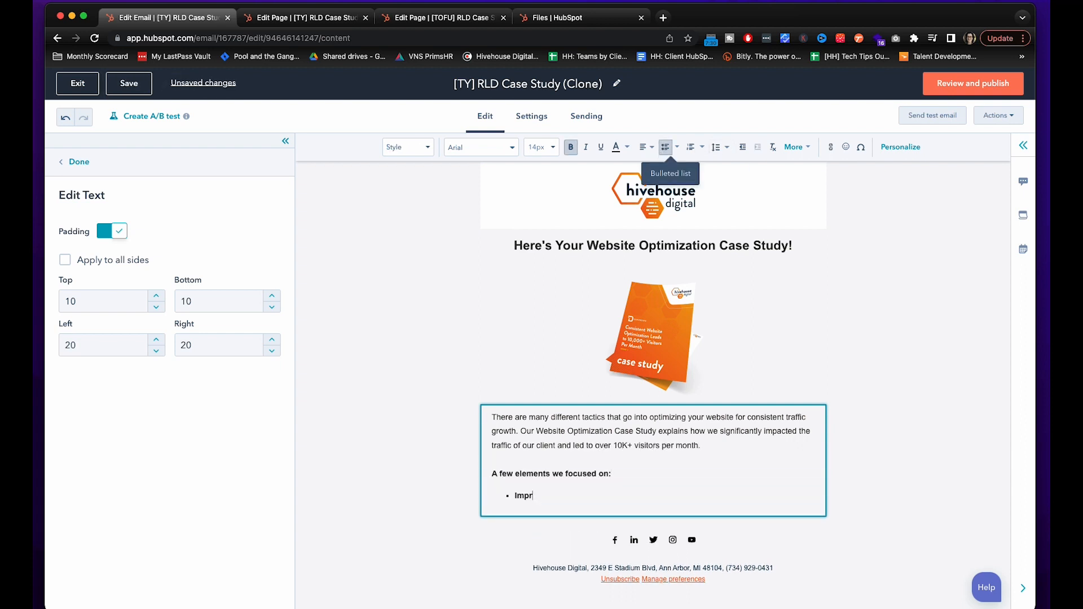
pyautogui.write('oving')
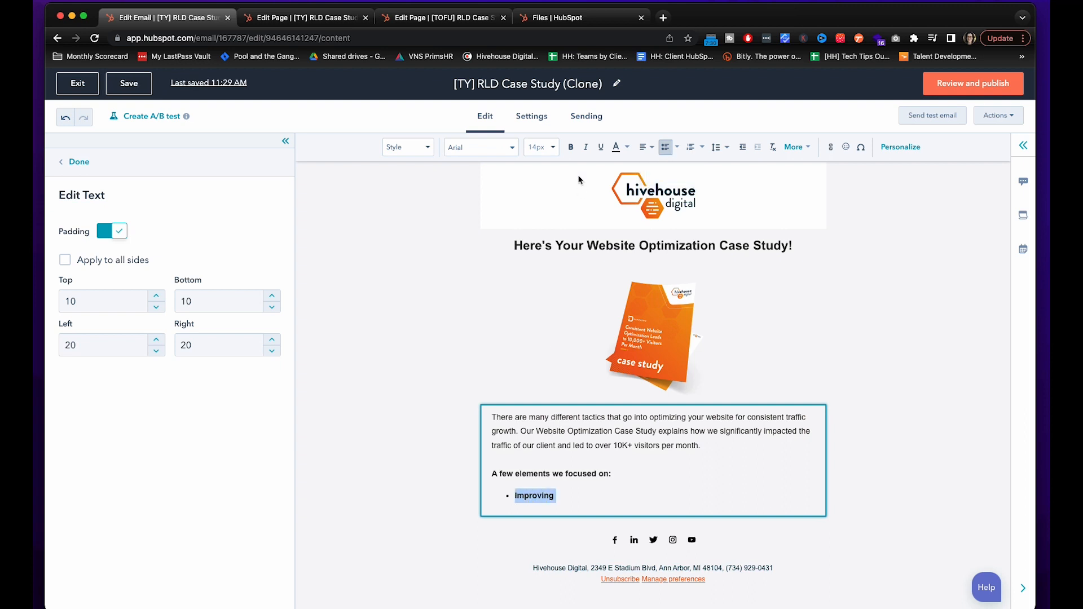
pyautogui.moveTo(560, 498); pyautogui.dragTo(490, 475)
pyautogui.write('A')
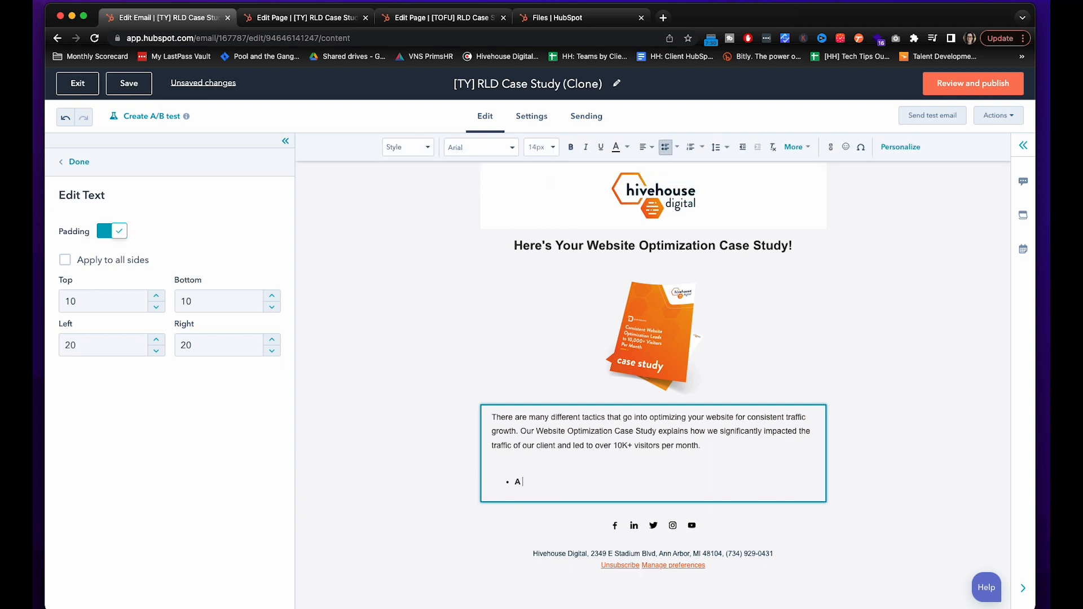
pyautogui.press('BackSpace')
pyautogui.press('BackSpace')
# - Add "A few elements we focused on:" with bullets Improving website interface, Search engine optimization, Google Analytics, HubSpot, and And more..
pyautogui.write('A few elements we focused on:')
pyautogui.press('Return')
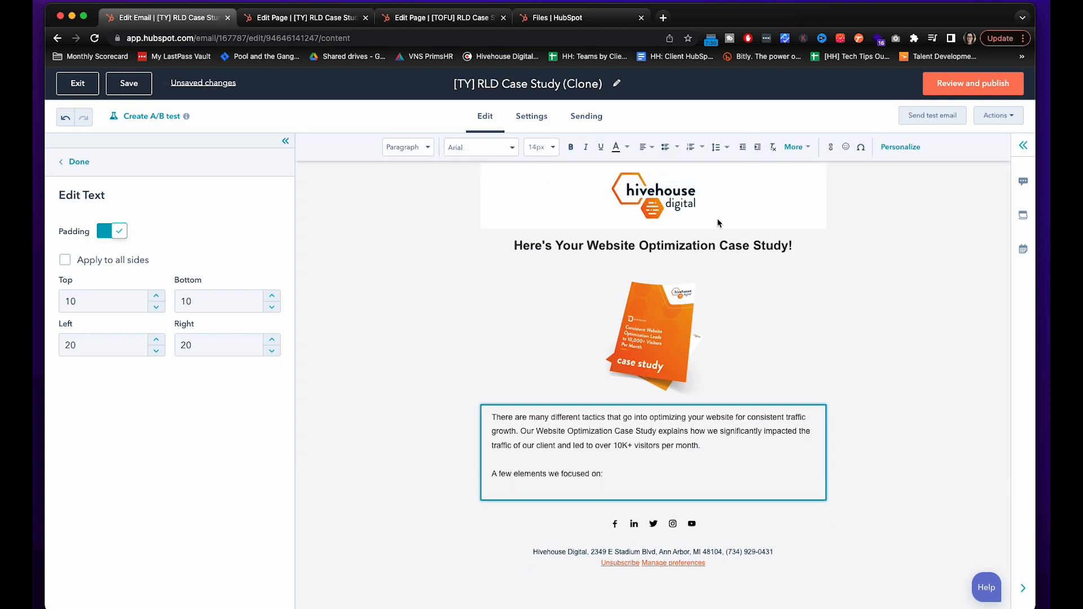
pyautogui.click(666, 147)
pyautogui.write('Improving website interface')
pyautogui.press('Return')
pyautogui.write('Search engine optimization')
pyautogui.press('Return')
pyautogui.write('Google Analytics')
pyautogui.press('Return')
pyautogui.write('HubSpot And more...')
pyautogui.press('Return')
pyautogui.click(906, 382)
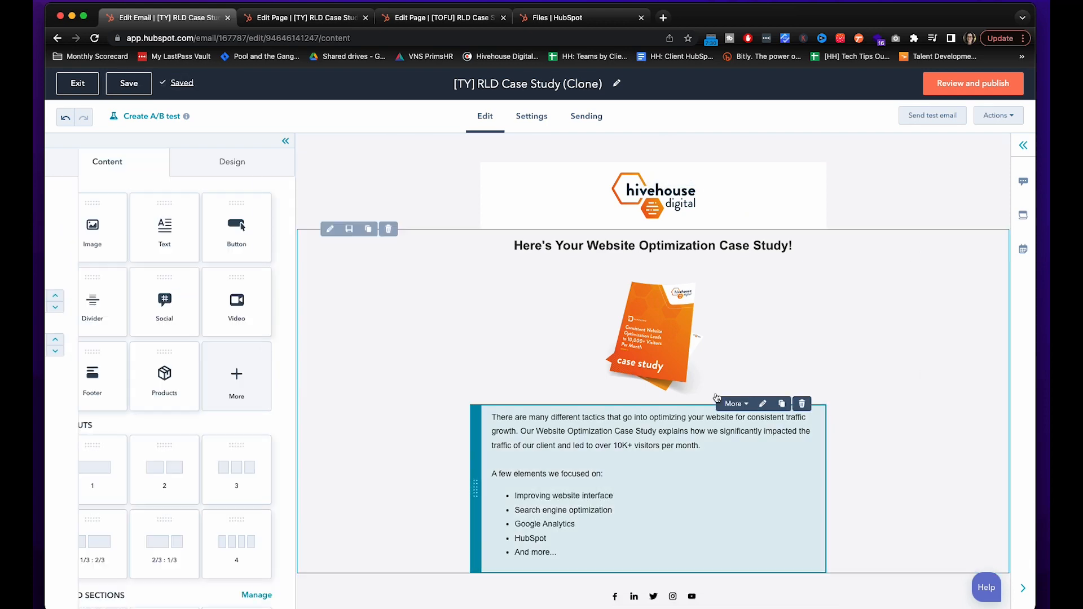
# - Add a button module below the body text and link it as a file download to the HH case study file
pyautogui.moveTo(240, 226); pyautogui.dragTo(427, 386)
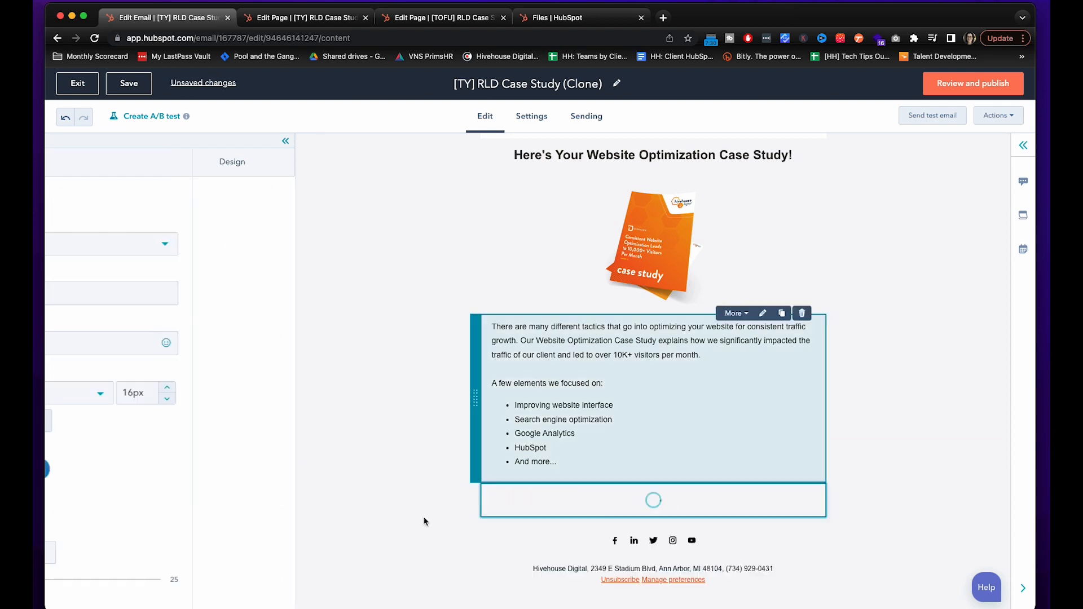
pyautogui.click(122, 251)
pyautogui.click(93, 319)
pyautogui.click(156, 357)
pyautogui.click(870, 176)
# - Set the button's background color to orange F15C1F and its text to "Download your case study"
pyautogui.click(142, 473)
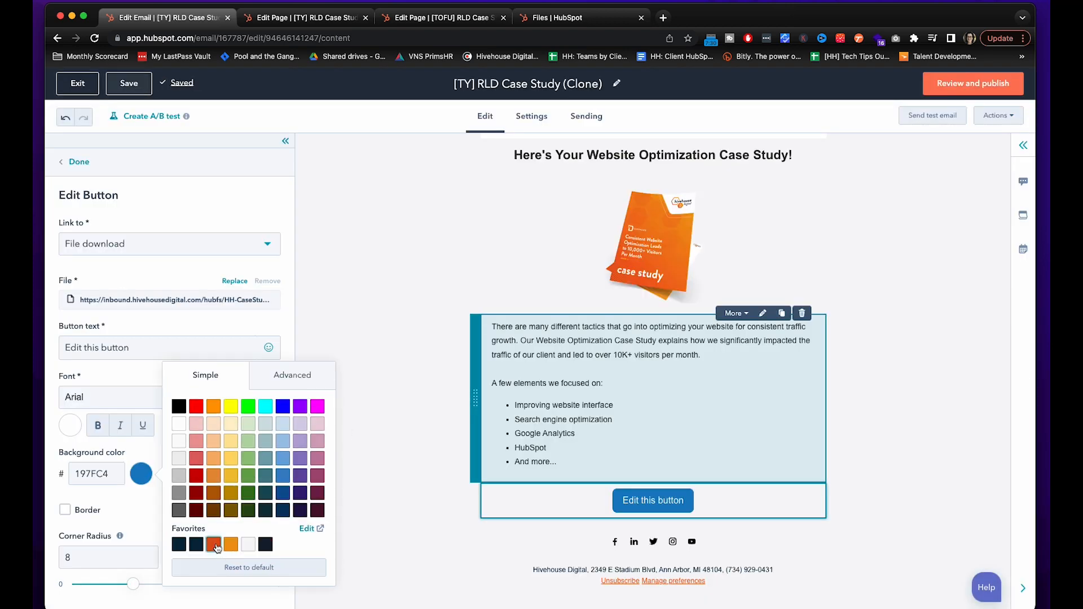
pyautogui.click(196, 544)
pyautogui.click(119, 379)
pyautogui.tripleClick(137, 349)
pyautogui.write('Download your case study')
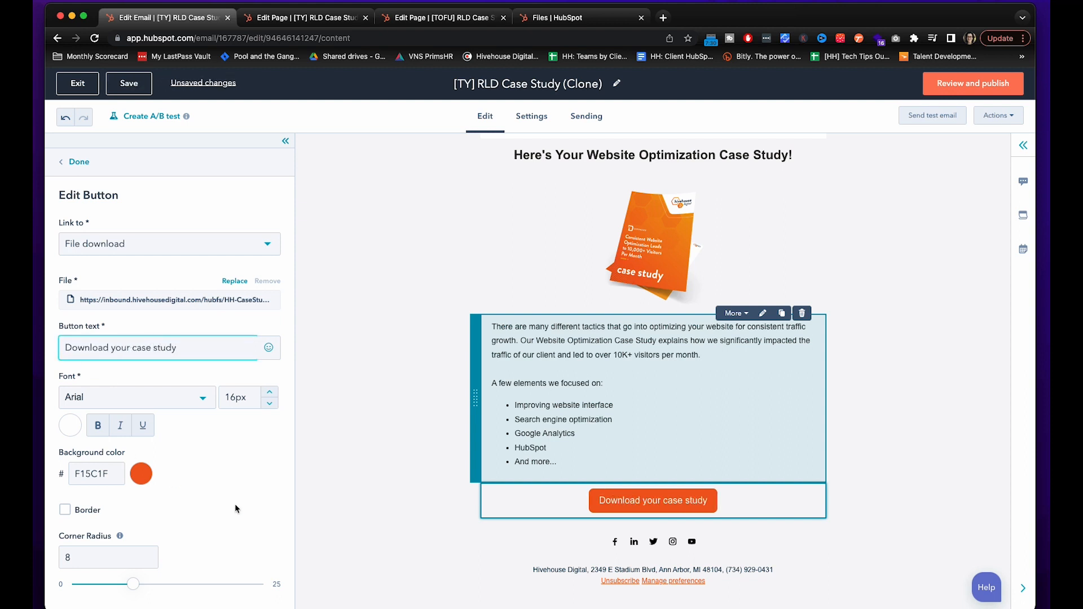
pyautogui.scroll(-5, 233, 506)
pyautogui.scroll(5, 234, 506)
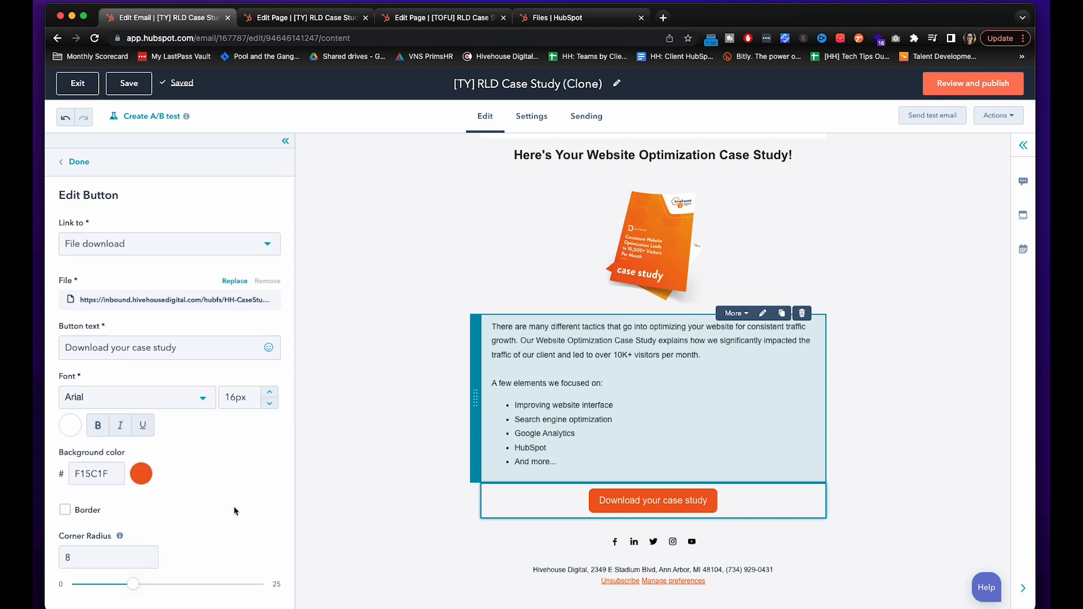
pyautogui.click(406, 475)
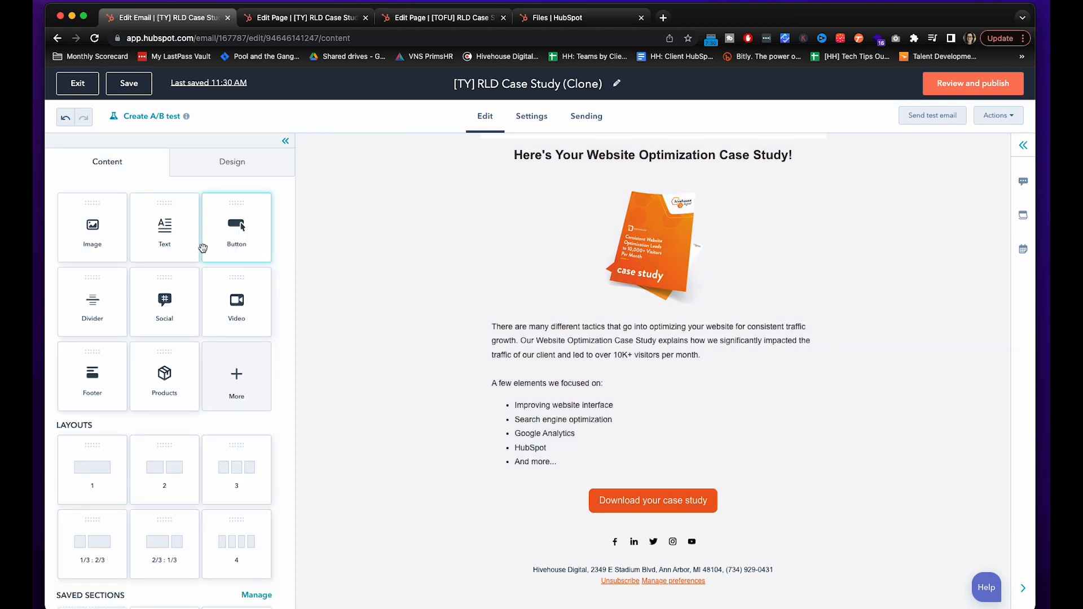
# - Add a text module below the download button and replace its placeholder content with the heading "So what's next?"
pyautogui.moveTo(164, 228); pyautogui.dragTo(620, 514)
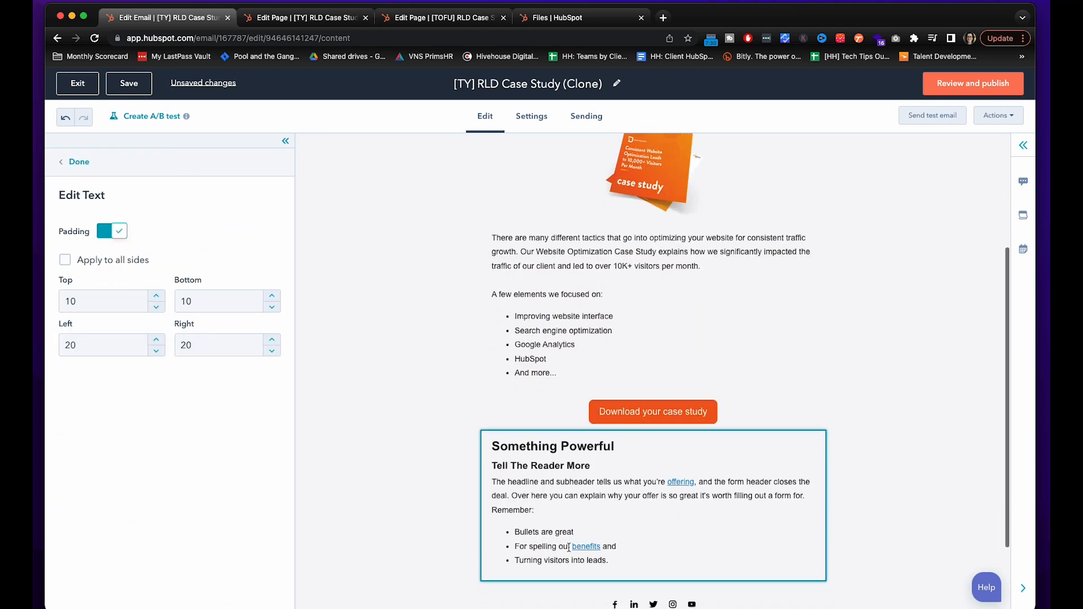
pyautogui.hotkey('ctrl', 'a')
pyautogui.write("So what's next?")
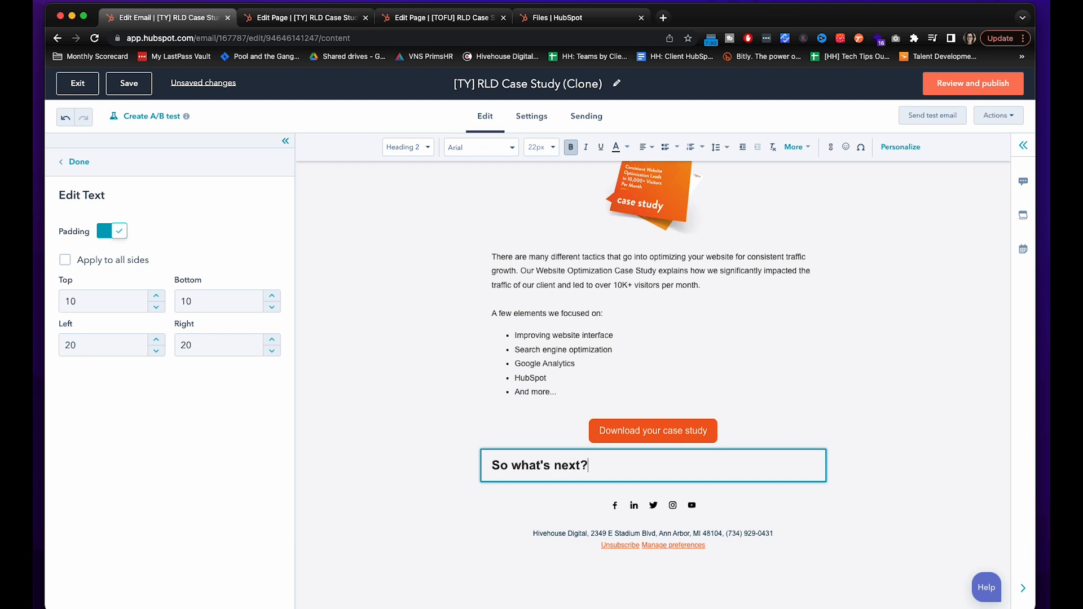
# - Add bullets "Let's talk inbound. Got questions about getting started? We can help!" and "Check out how we help and how we deliver."
pyautogui.press('Return')
pyautogui.click(665, 147)
pyautogui.write("Let's talk inbound. Got questions about getting")
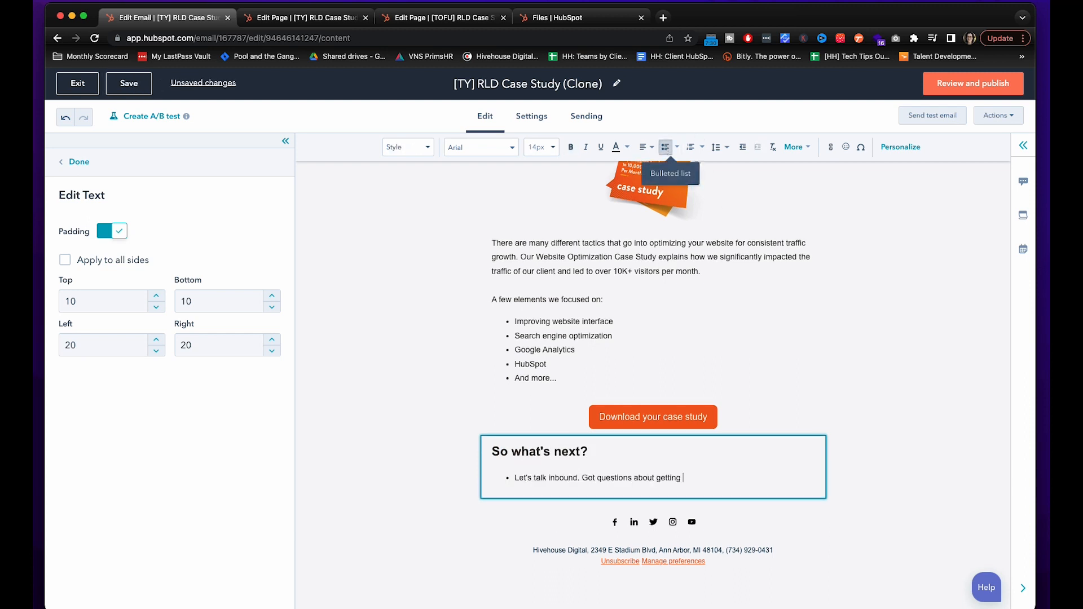
pyautogui.write(' started? We can help!')
pyautogui.press('Return')
pyautogui.write('Check out ')
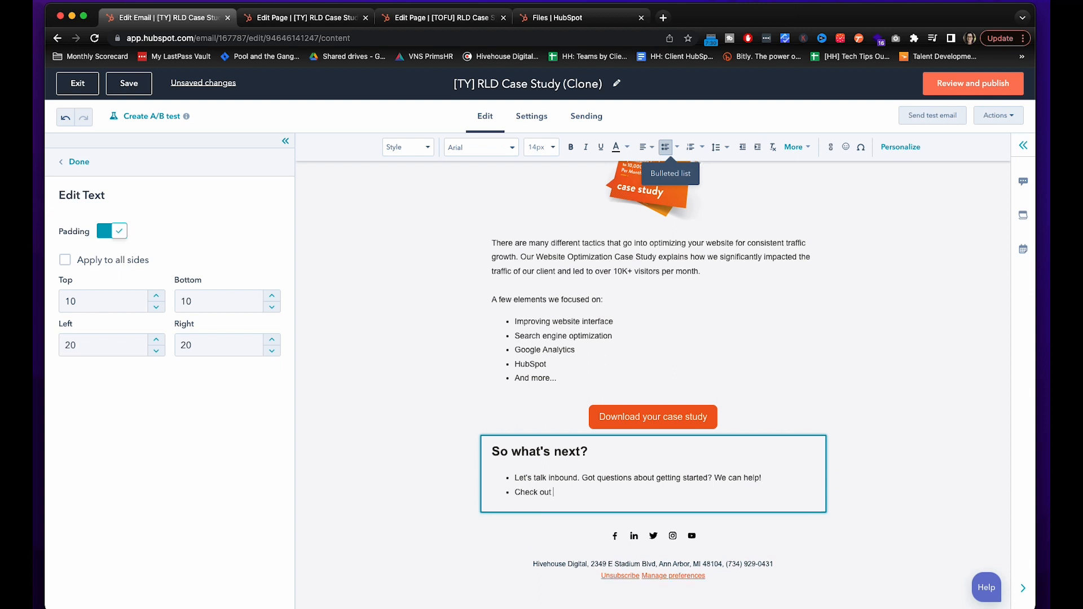
pyautogui.write('how we help and how we deliver.')
pyautogui.click(940, 384)
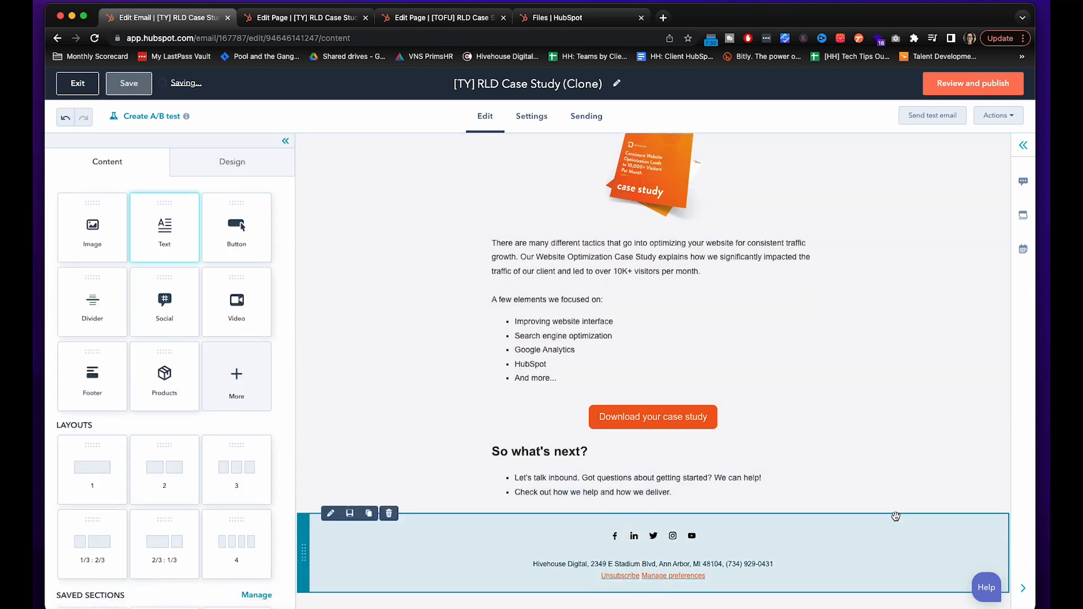
# - Review the email from the top, examining the image's link settings and the case study mention in the body paragraph
pyautogui.scroll(3, 733, 395)
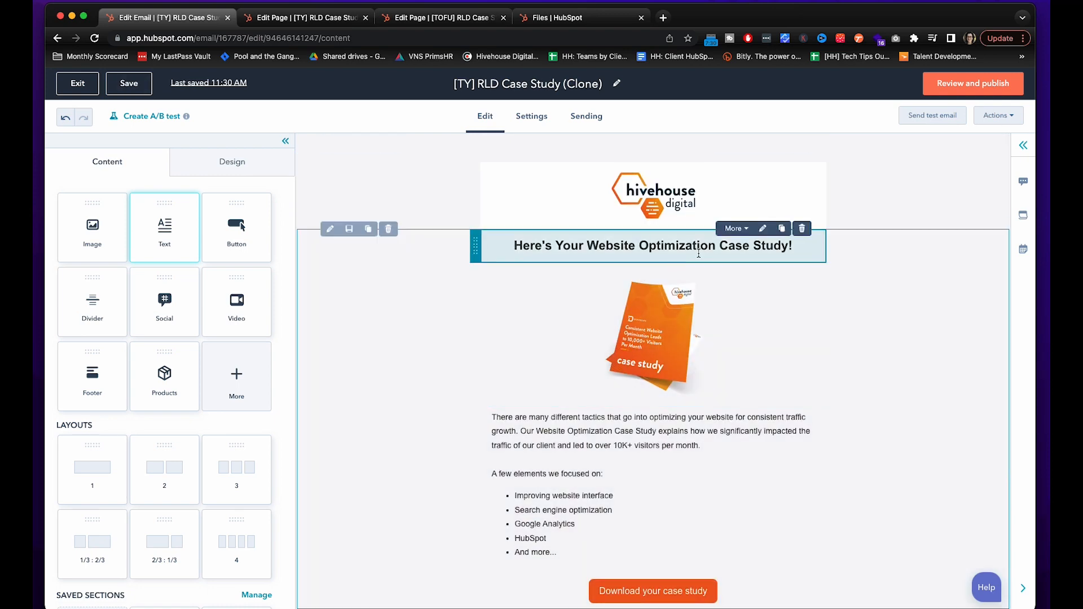
pyautogui.click(632, 367)
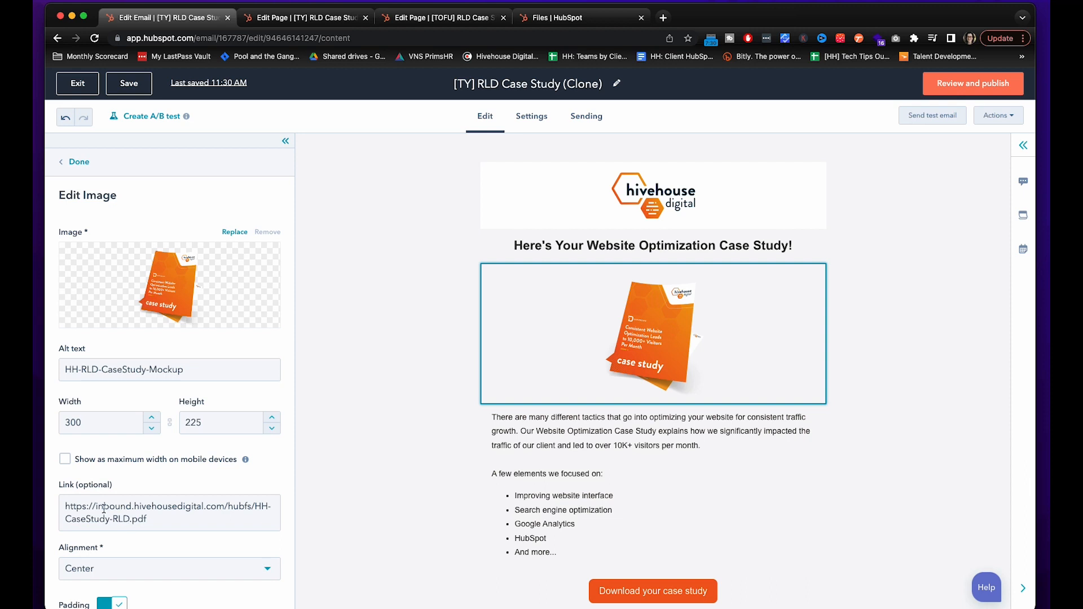
pyautogui.click(579, 441)
pyautogui.moveTo(536, 431); pyautogui.dragTo(659, 430)
pyautogui.click(576, 446)
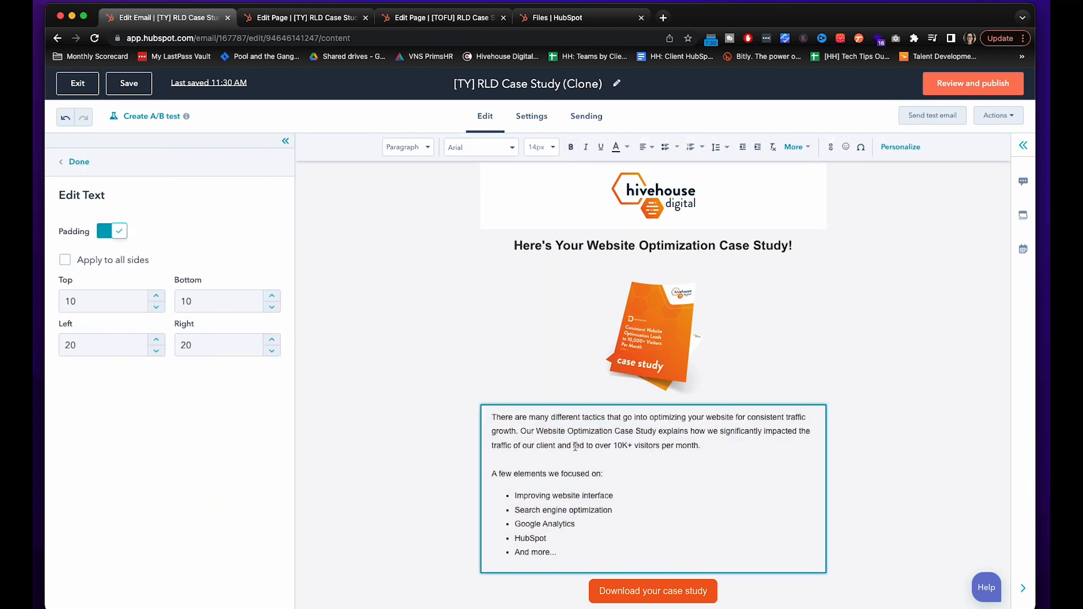
# - Make "Website Optimization Case Study" in the body paragraph bold and italic
pyautogui.moveTo(537, 431); pyautogui.dragTo(649, 430)
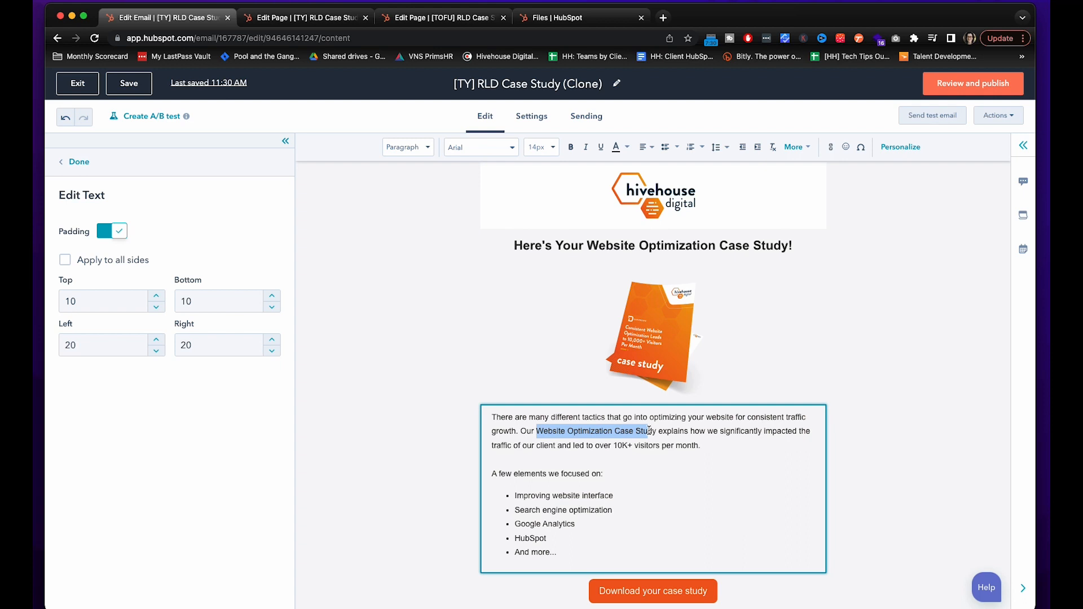
pyautogui.click(570, 147)
pyautogui.click(586, 147)
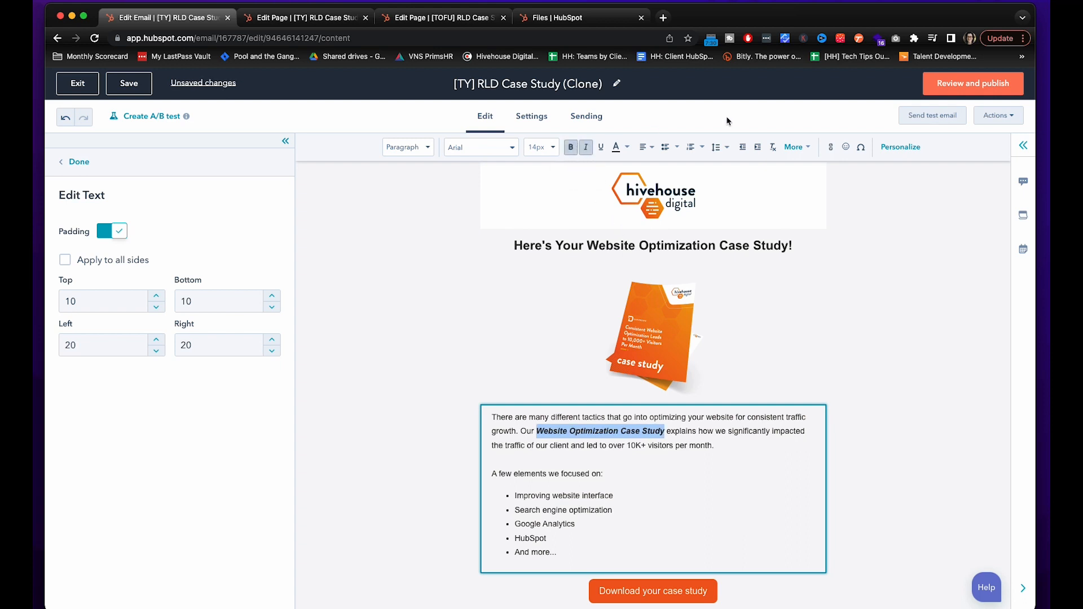
# - Link the body paragraph's "Website Optimization Case Study" text to the file HH-CaseStudy-RLD.pdf
pyautogui.click(831, 147)
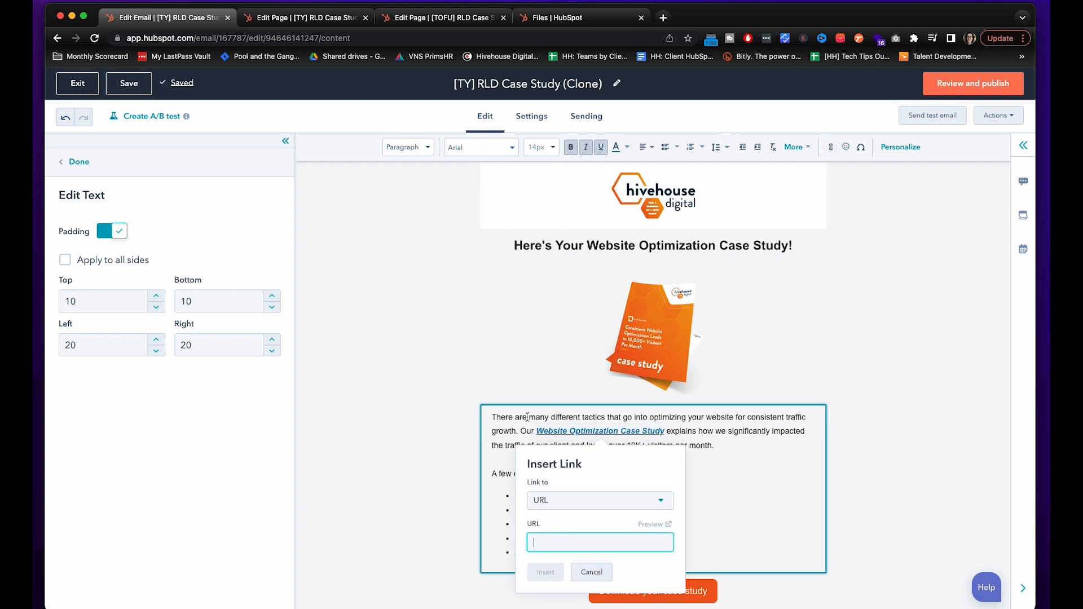
pyautogui.click(615, 507)
pyautogui.click(585, 410)
pyautogui.click(580, 542)
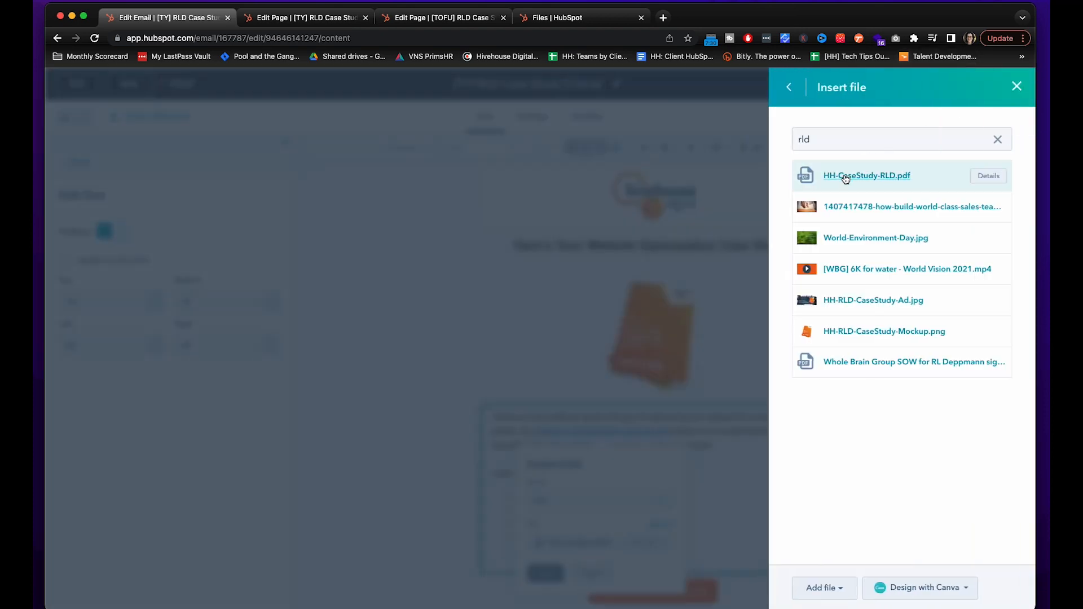
pyautogui.click(846, 176)
pyautogui.click(552, 579)
pyautogui.click(377, 468)
# - Make the line "A few elements we focused on:" above the body bullet list bold
pyautogui.click(607, 475)
pyautogui.moveTo(607, 474); pyautogui.dragTo(489, 477)
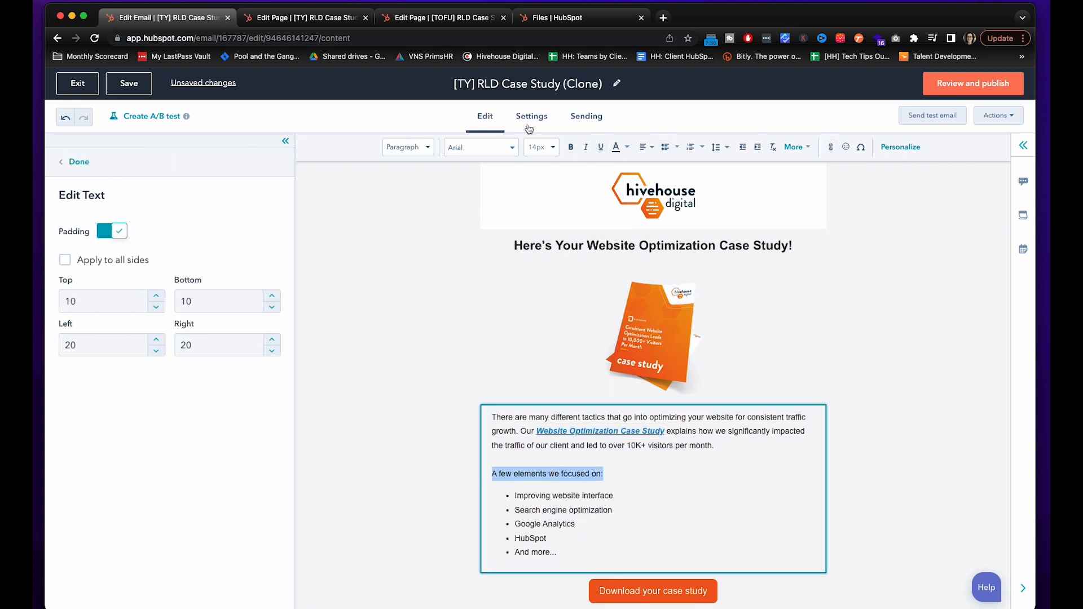
pyautogui.click(570, 147)
pyautogui.click(627, 468)
# - Examine the download button's link settings and the bullets under "So what's next?"
pyautogui.scroll(-3, 627, 468)
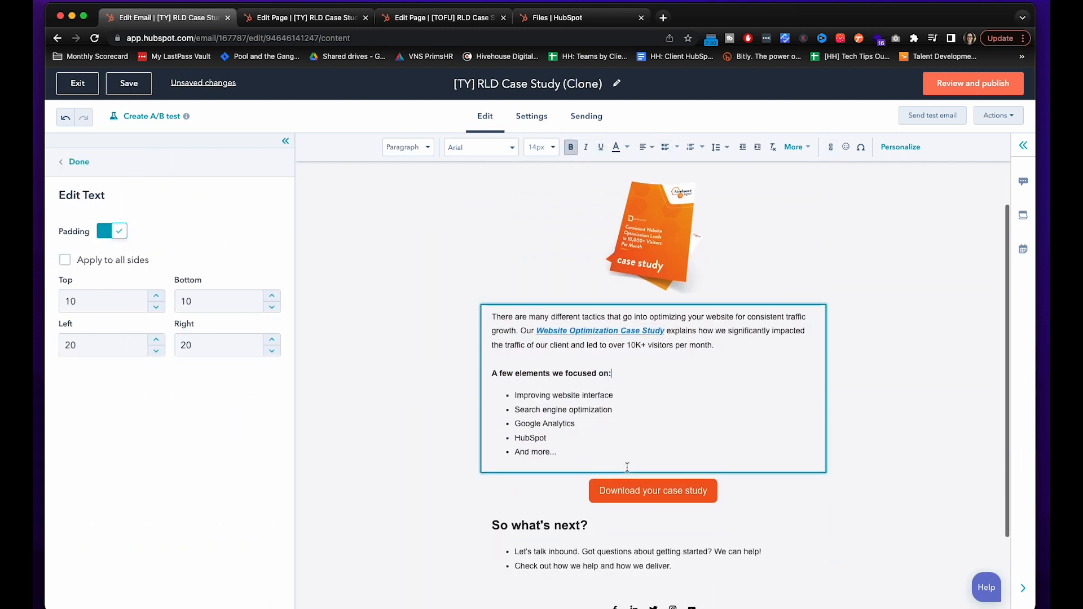
pyautogui.click(633, 494)
pyautogui.click(624, 492)
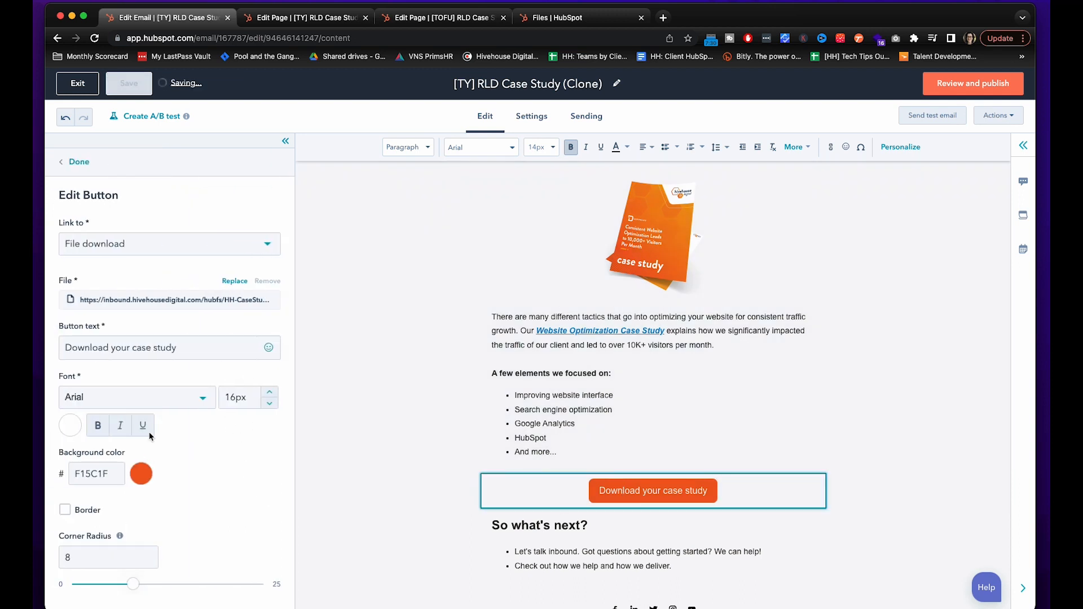
pyautogui.scroll(-2, 632, 477)
pyautogui.click(603, 469)
pyautogui.click(615, 461)
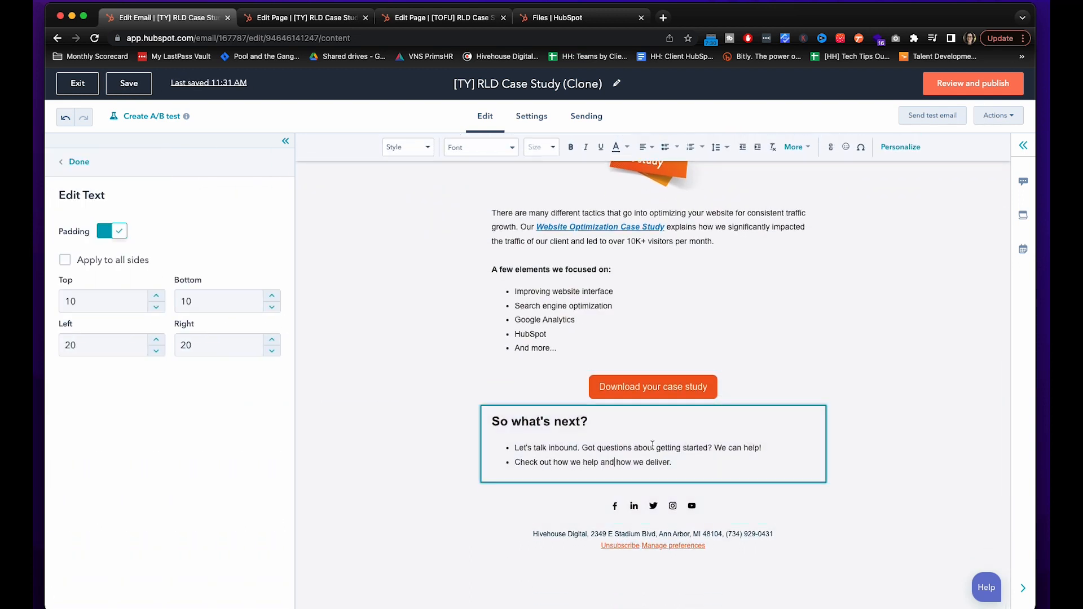
pyautogui.moveTo(715, 448); pyautogui.dragTo(758, 448)
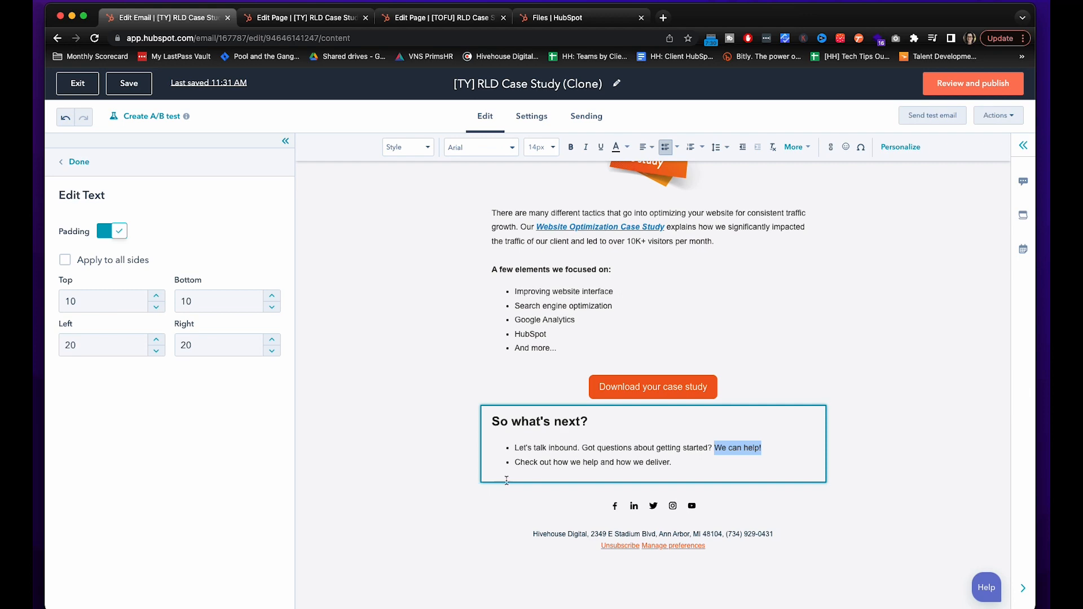
pyautogui.click(603, 466)
pyautogui.click(908, 444)
# - Review the whole email from the logo and heading down to the footer
pyautogui.scroll(4, 818, 483)
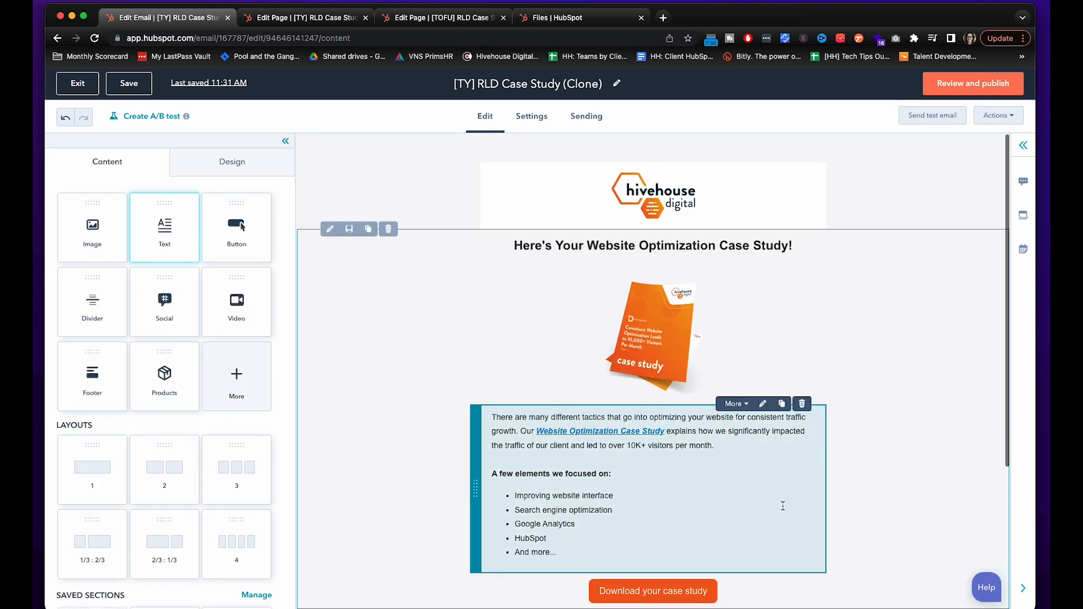
pyautogui.scroll(-5, 730, 350)
pyautogui.scroll(5, 732, 362)
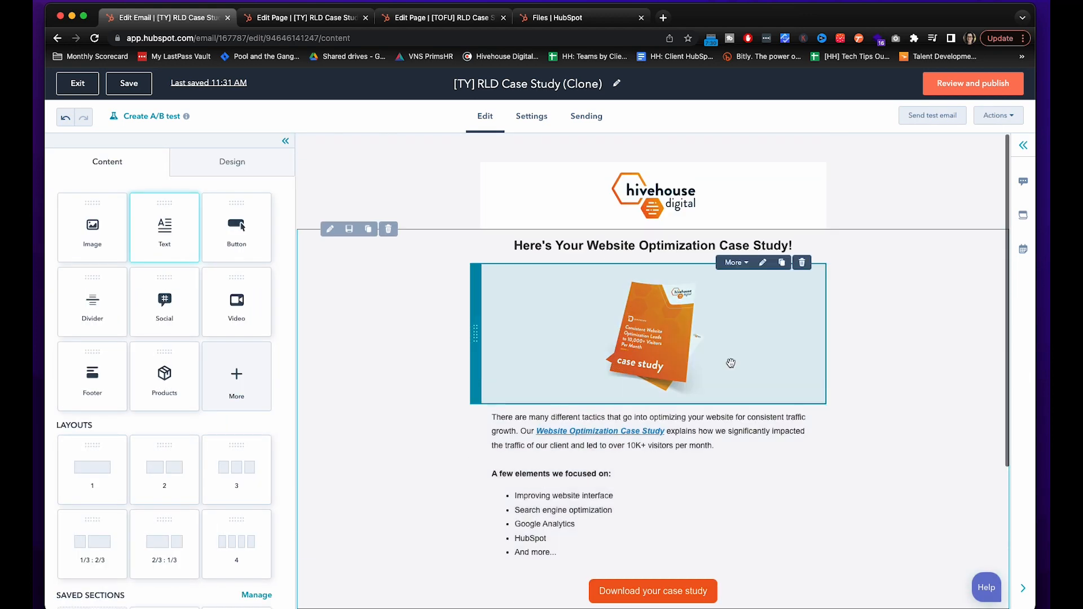
pyautogui.scroll(-1, 543, 330)
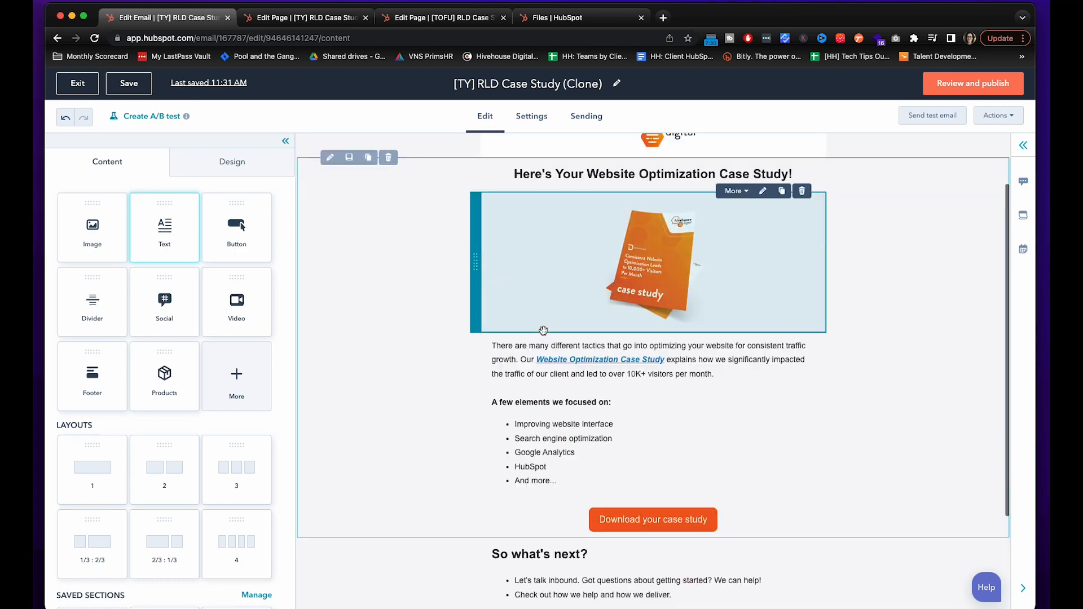
pyautogui.scroll(-2, 543, 330)
pyautogui.scroll(3, 558, 333)
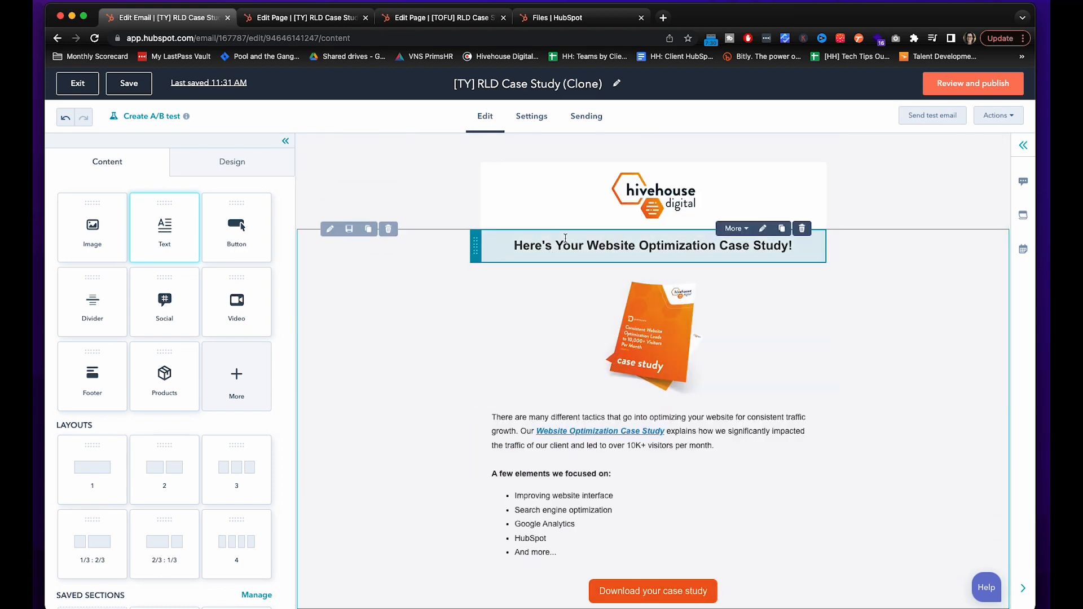
# - Set the email template's background color to white in the design settings
pyautogui.click(235, 164)
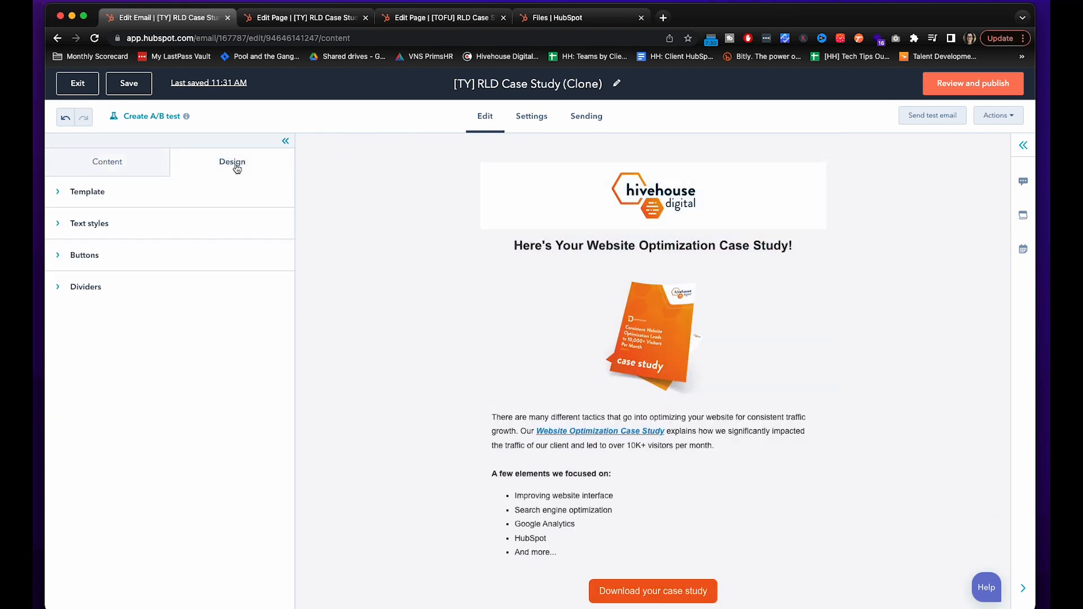
pyautogui.click(60, 201)
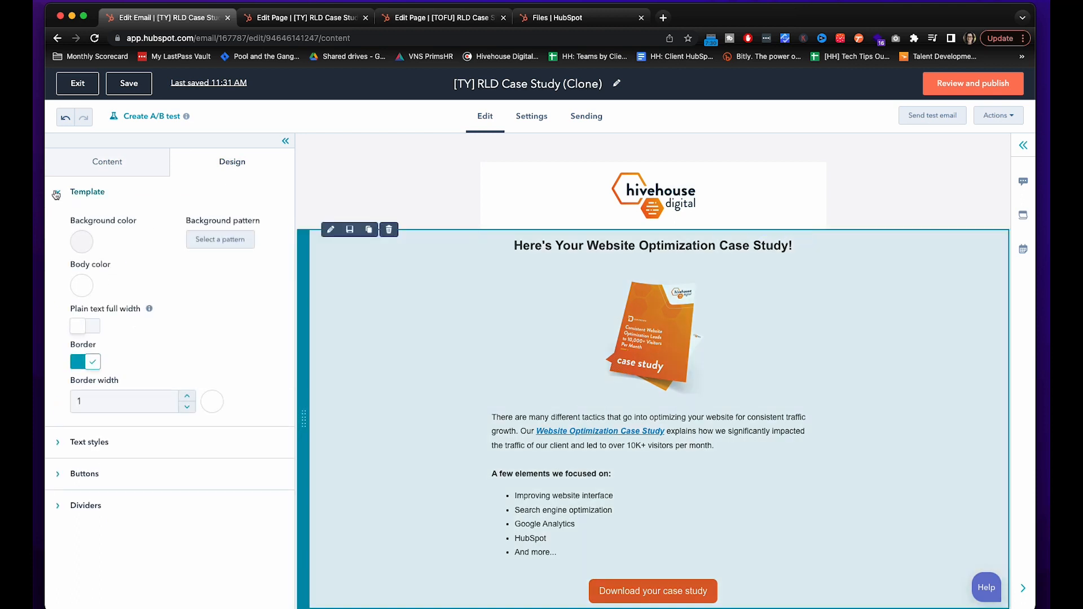
pyautogui.click(82, 243)
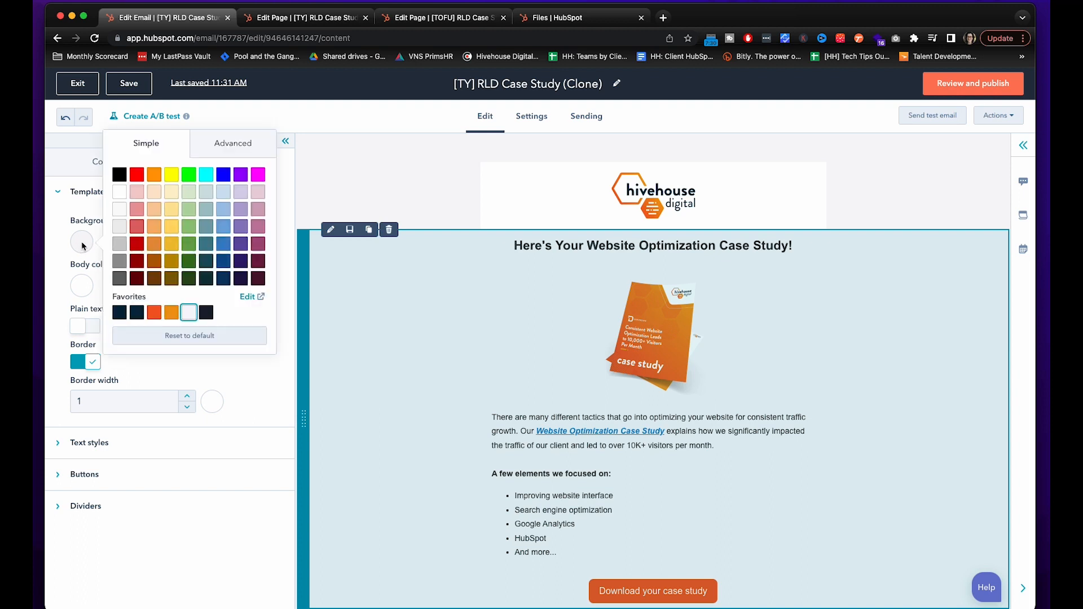
pyautogui.click(119, 204)
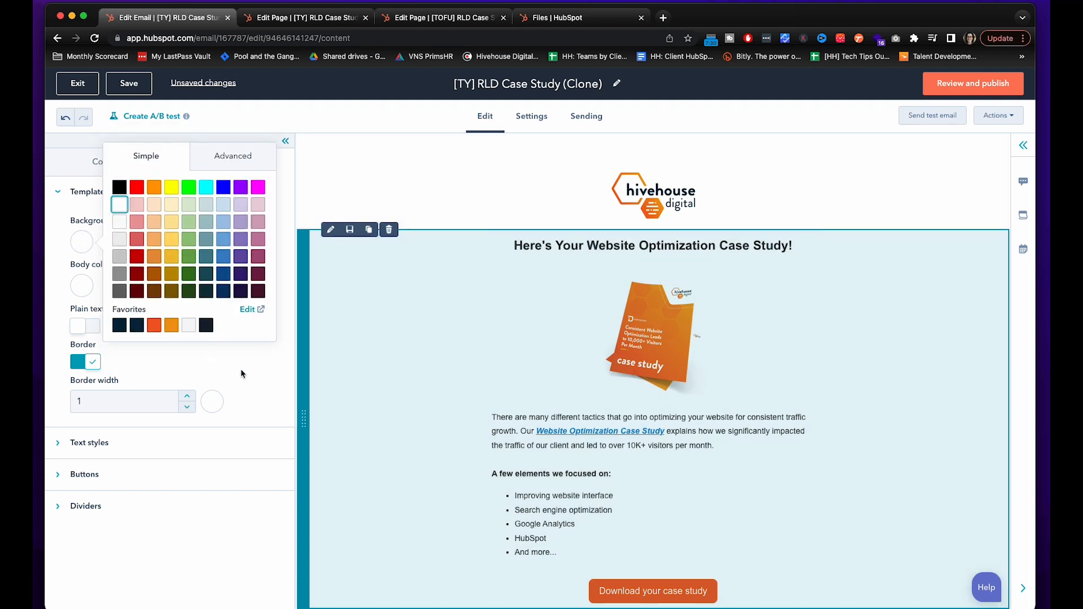
pyautogui.click(265, 378)
pyautogui.click(423, 208)
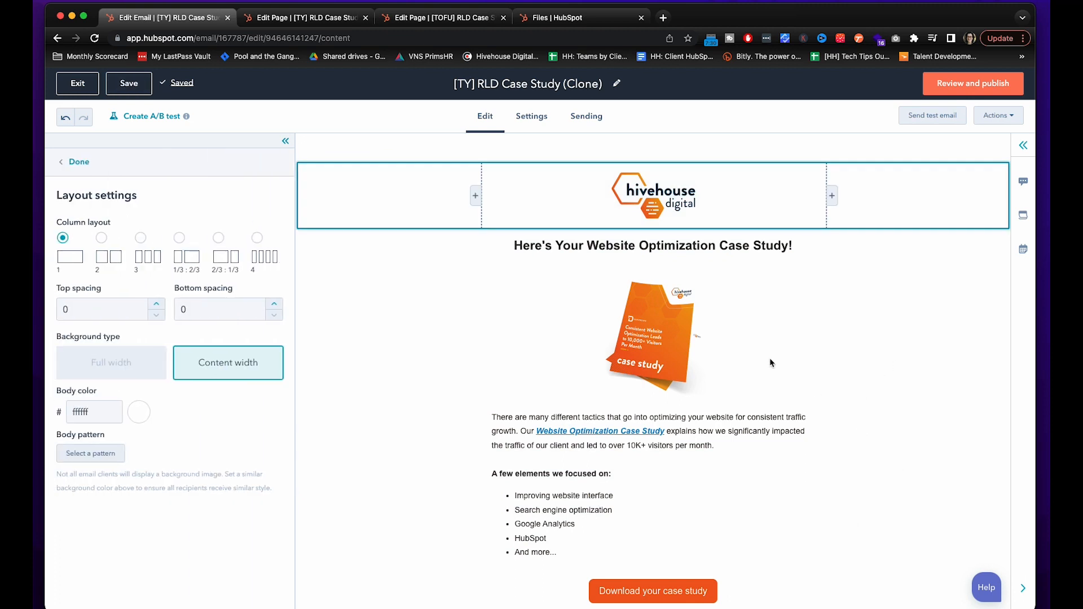
# - Clear the existing subject line in the email's settings
pyautogui.click(532, 116)
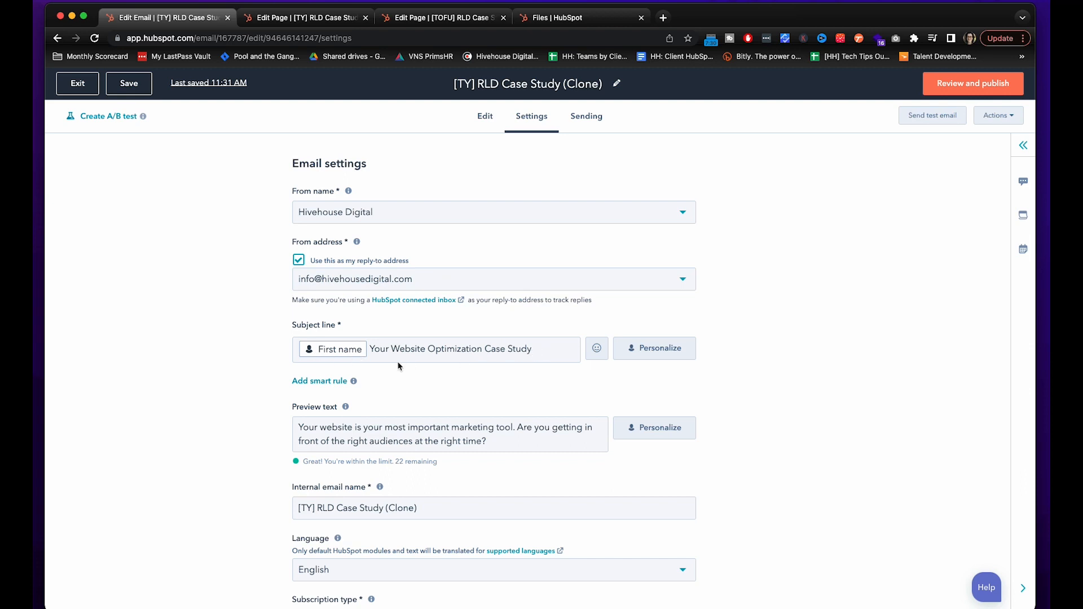
pyautogui.moveTo(539, 352); pyautogui.dragTo(264, 351)
pyautogui.press('BackSpace')
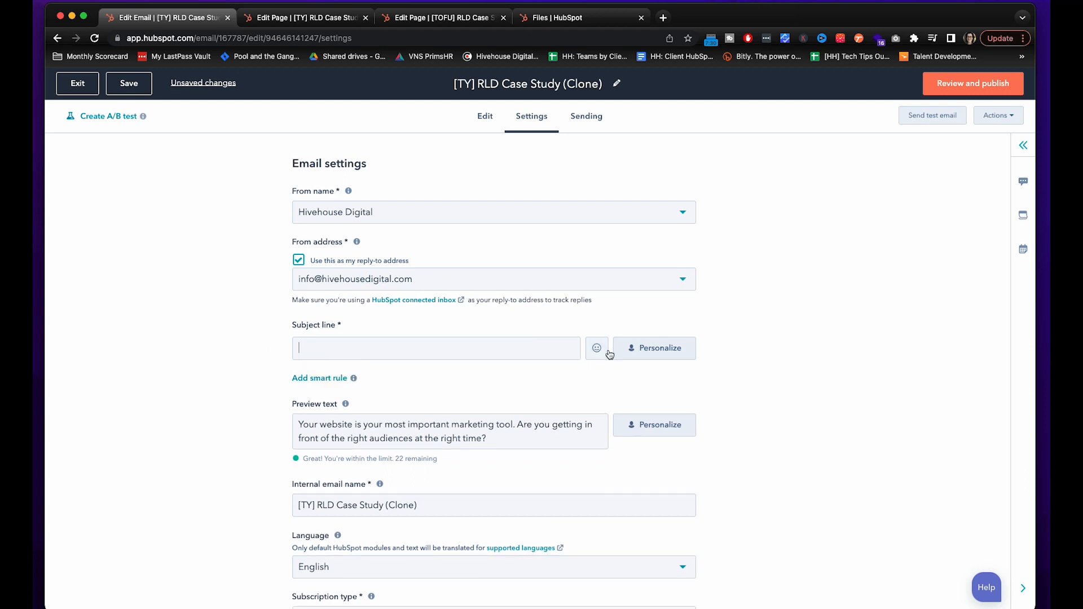
# - Insert the Contact "First name" personalization token in the subject line, followed by ", Here's Your Website Optimization Case Study"
pyautogui.click(652, 349)
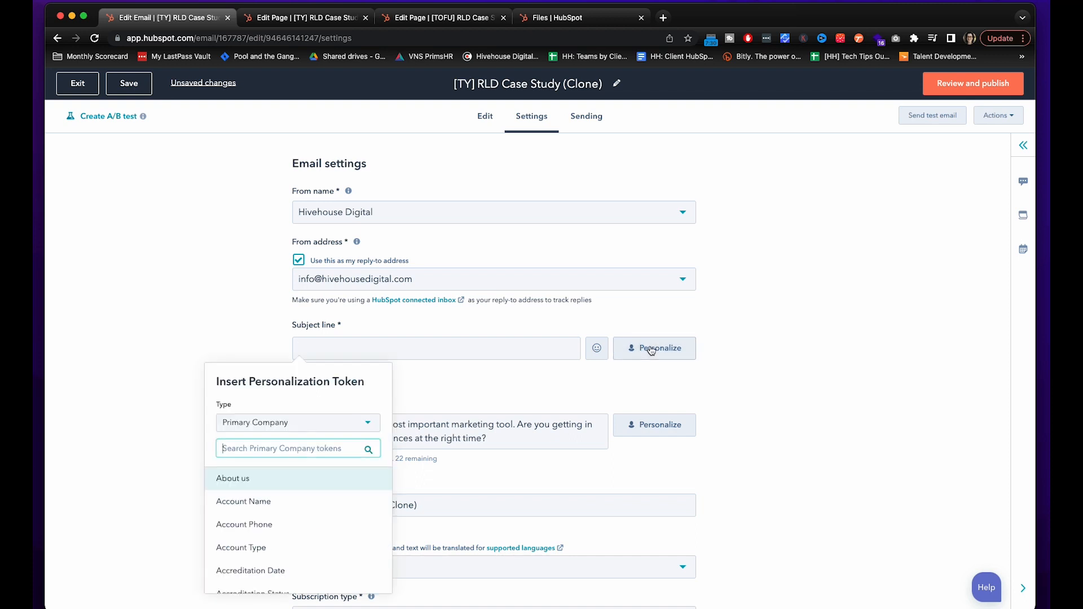
pyautogui.click(315, 430)
pyautogui.click(256, 497)
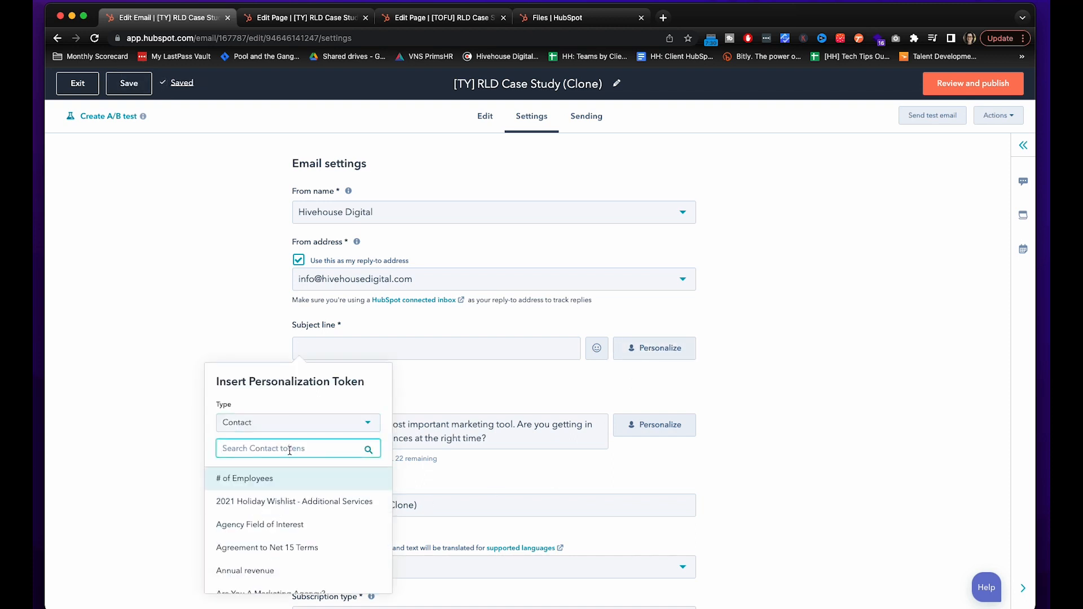
pyautogui.write('fist')
pyautogui.press('BackSpace')
pyautogui.press('BackSpace')
pyautogui.write('rst name')
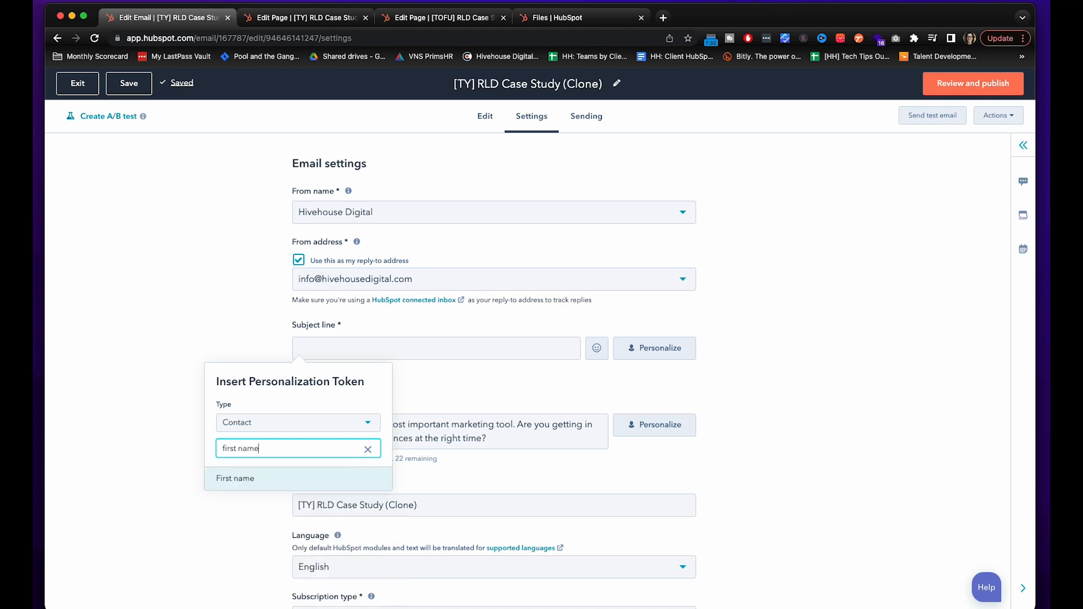
pyautogui.click(274, 481)
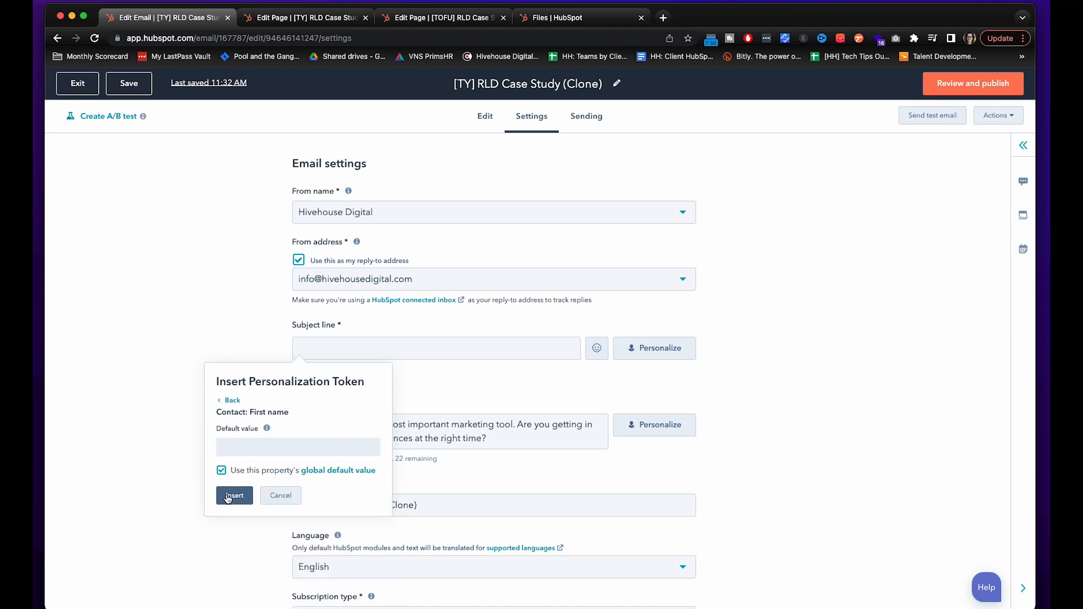
pyautogui.click(234, 496)
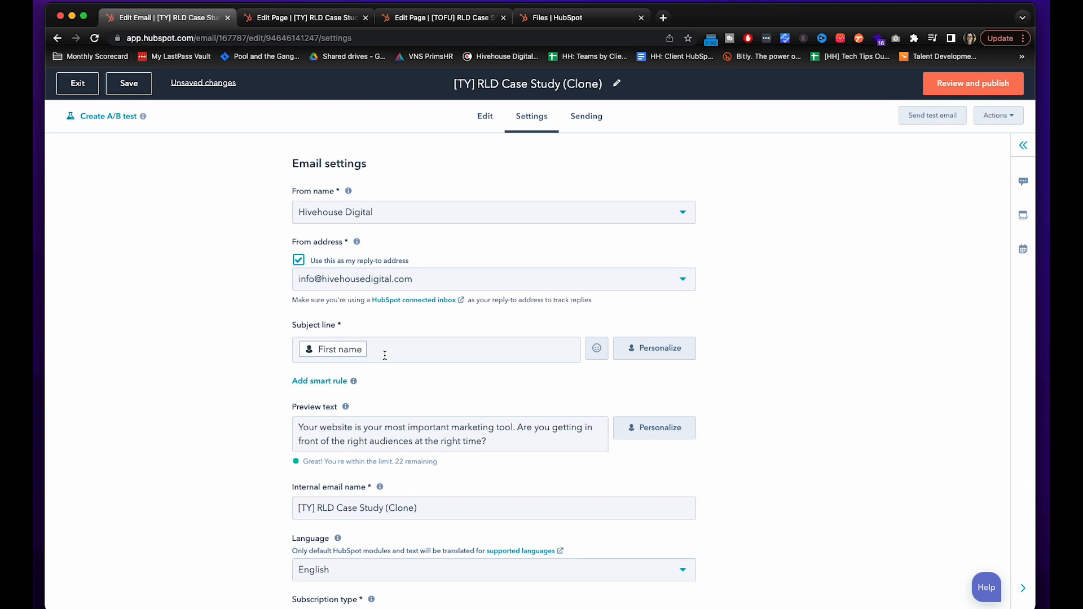
pyautogui.write(", Here's Your Website Optimization Case Study")
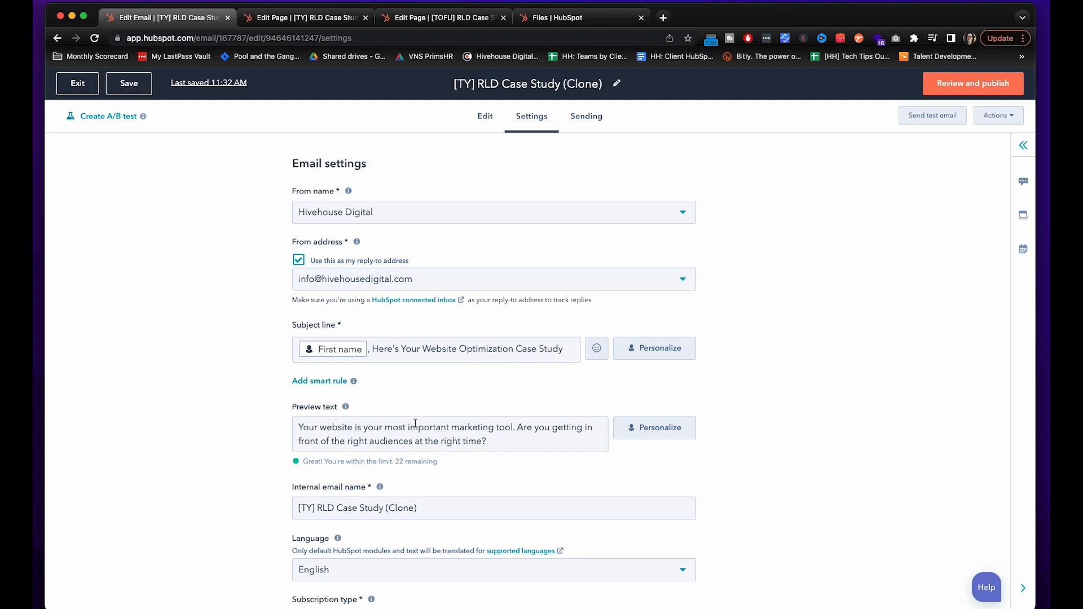
# - Review the remaining email settings down to the campaign field, and examine the instructions for sending through a workflow
pyautogui.scroll(-2, 415, 427)
pyautogui.scroll(-2, 416, 427)
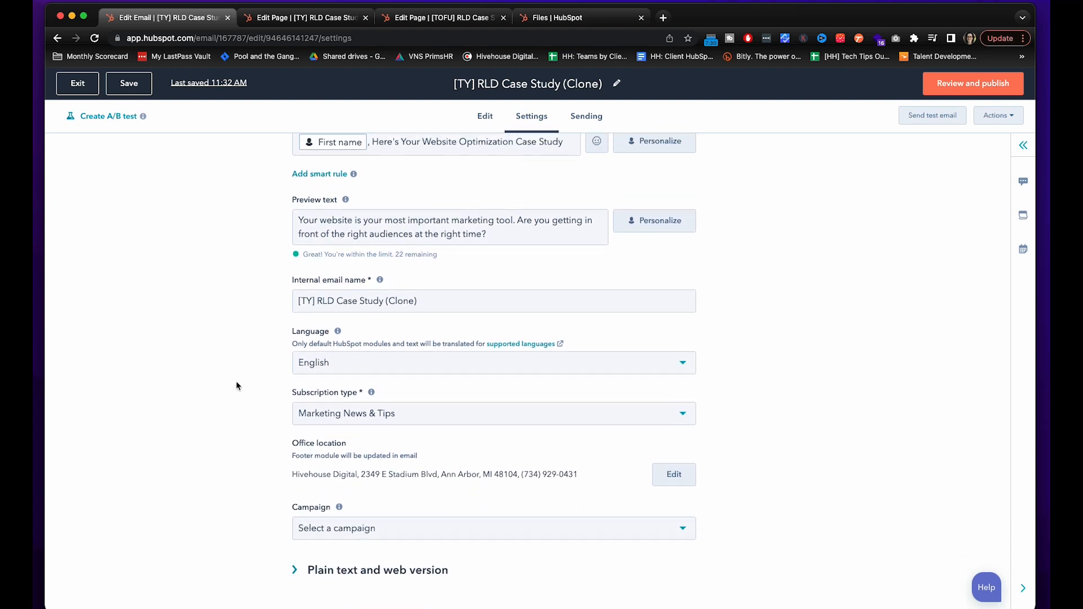
pyautogui.scroll(5, 237, 382)
pyautogui.click(601, 121)
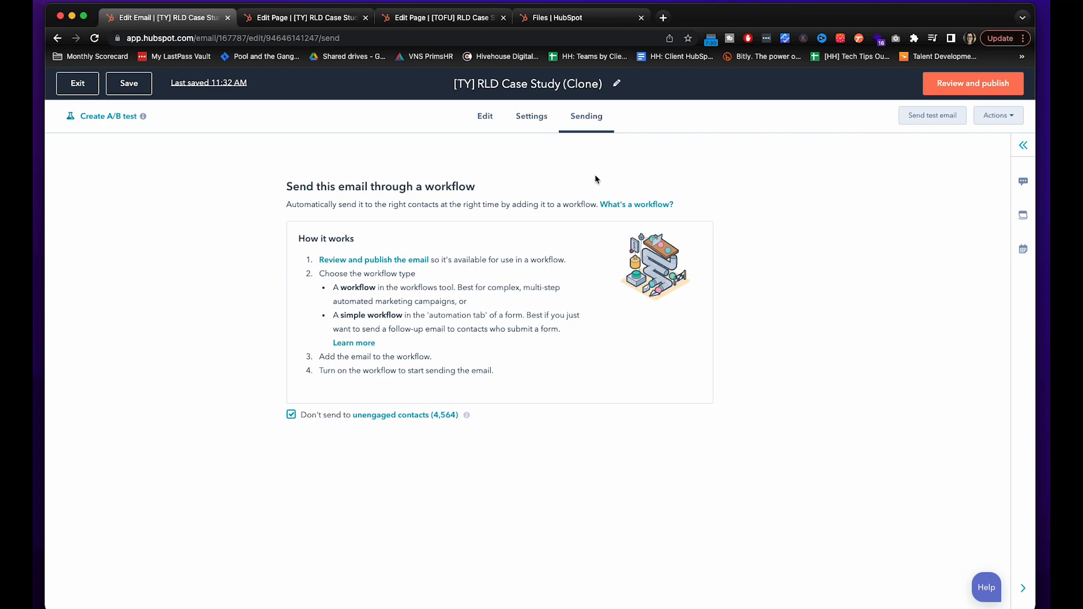
# - Compare the email content with the thank-you page preview open in the other browser tab
pyautogui.click(486, 118)
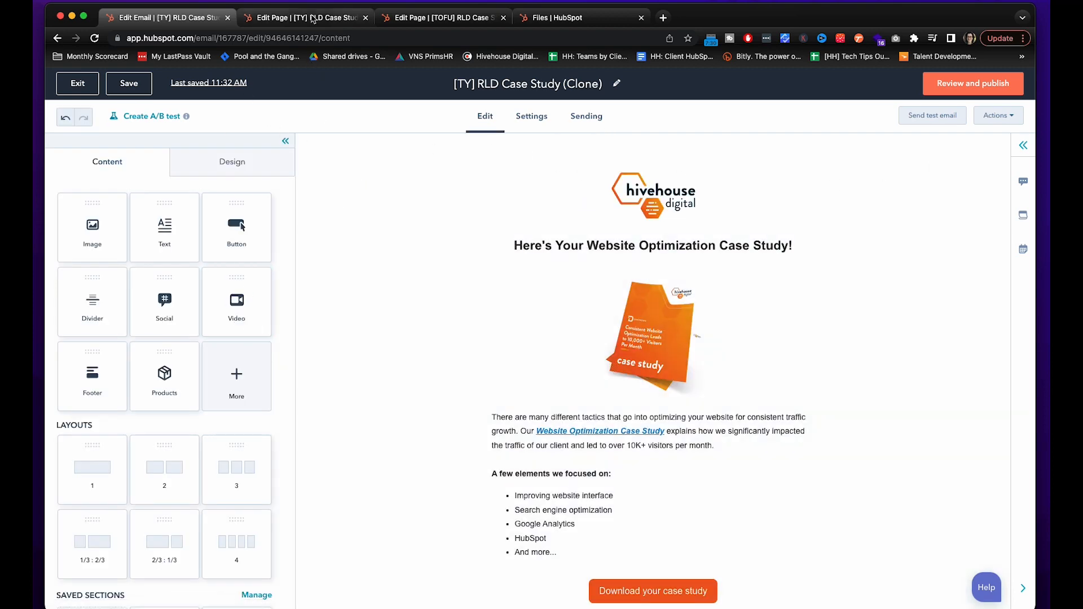
pyautogui.click(305, 18)
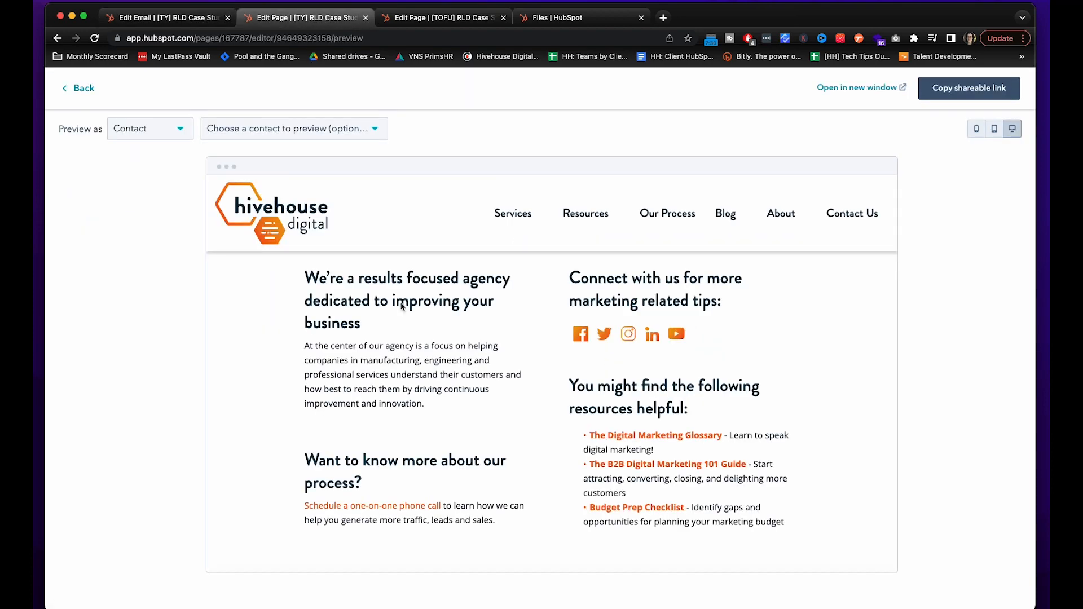
pyautogui.scroll(10, 505, 370)
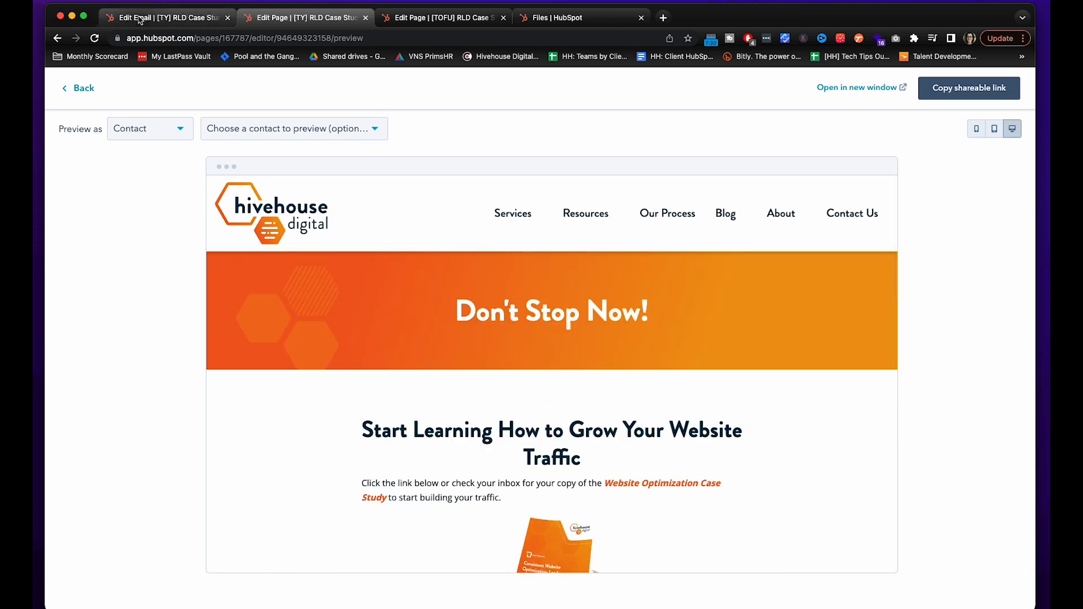
pyautogui.click(153, 18)
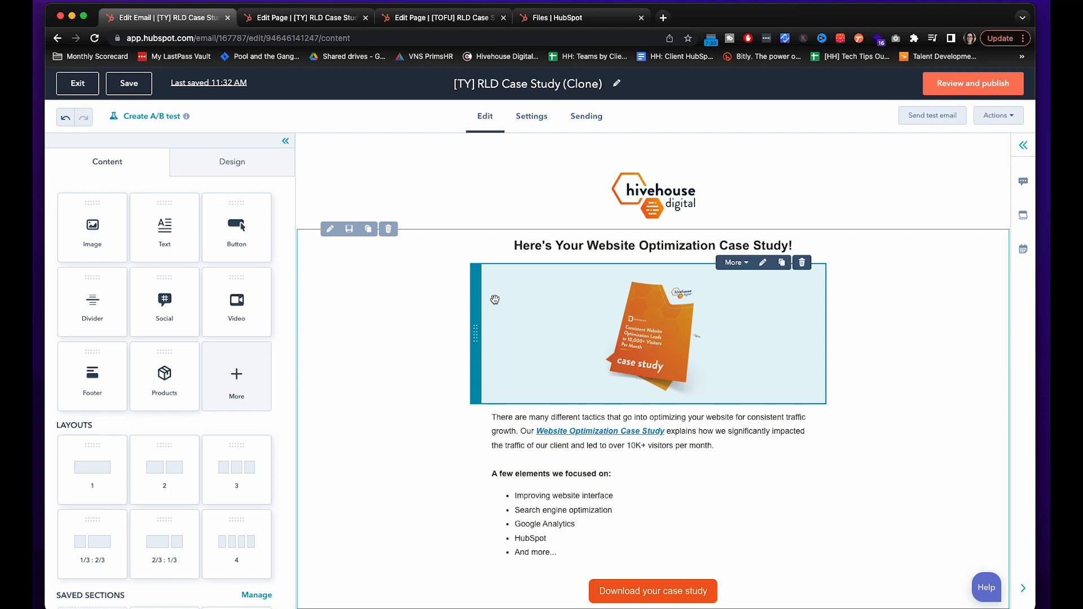
# - Switch to the HubSpot Files tab, go to Workflows, and create a blank contact-based workflow from scratch
pyautogui.click(572, 18)
pyautogui.click(402, 85)
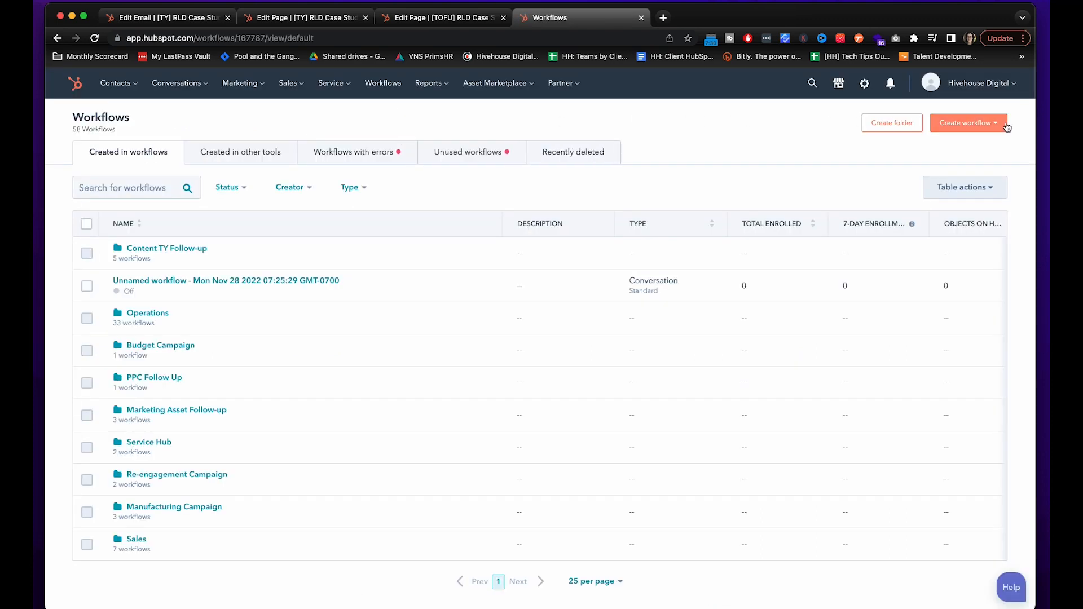
pyautogui.click(990, 129)
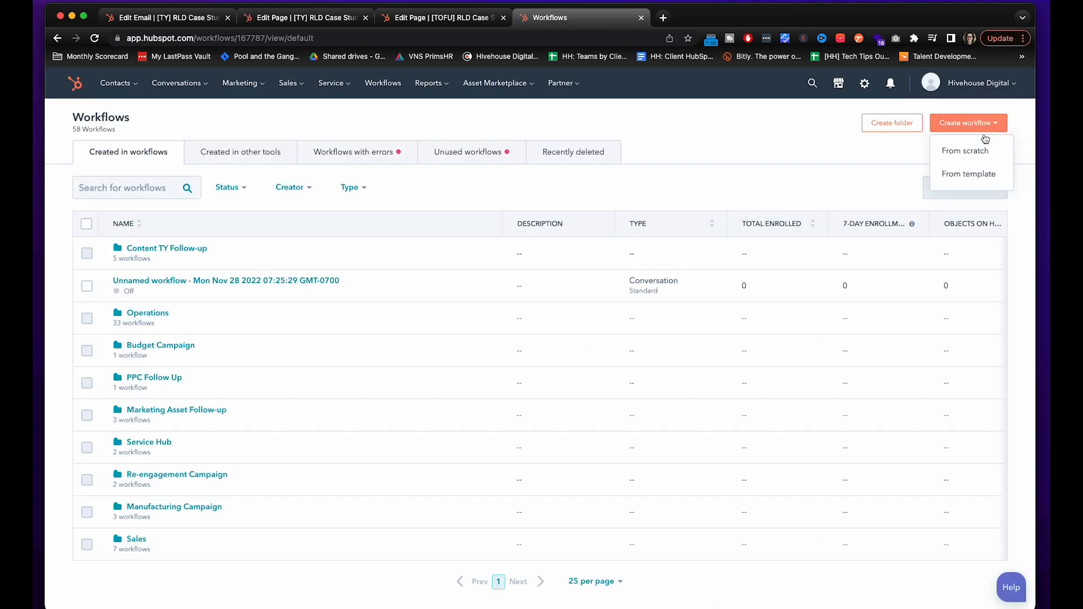
pyautogui.click(968, 151)
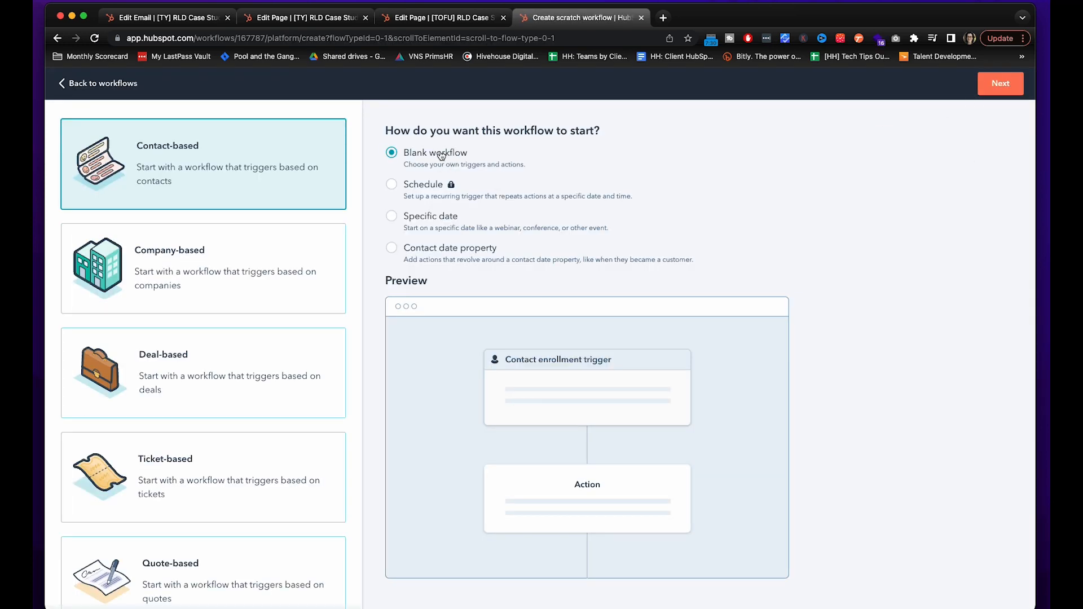
pyautogui.click(996, 84)
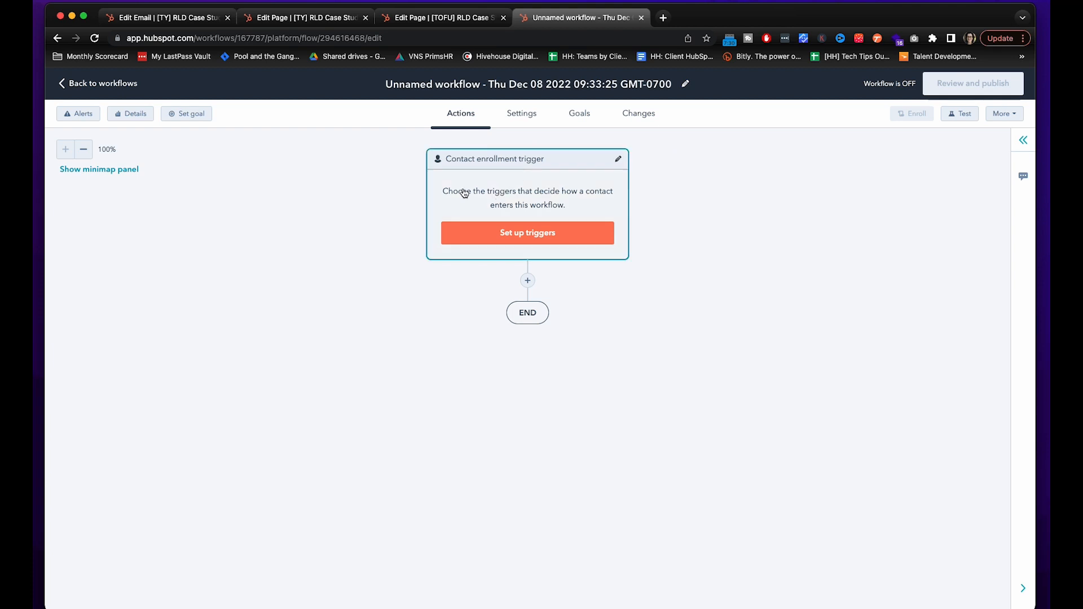
# - Rename the new workflow as "[TOFU] RLD Case Study Follow Up"
pyautogui.click(542, 86)
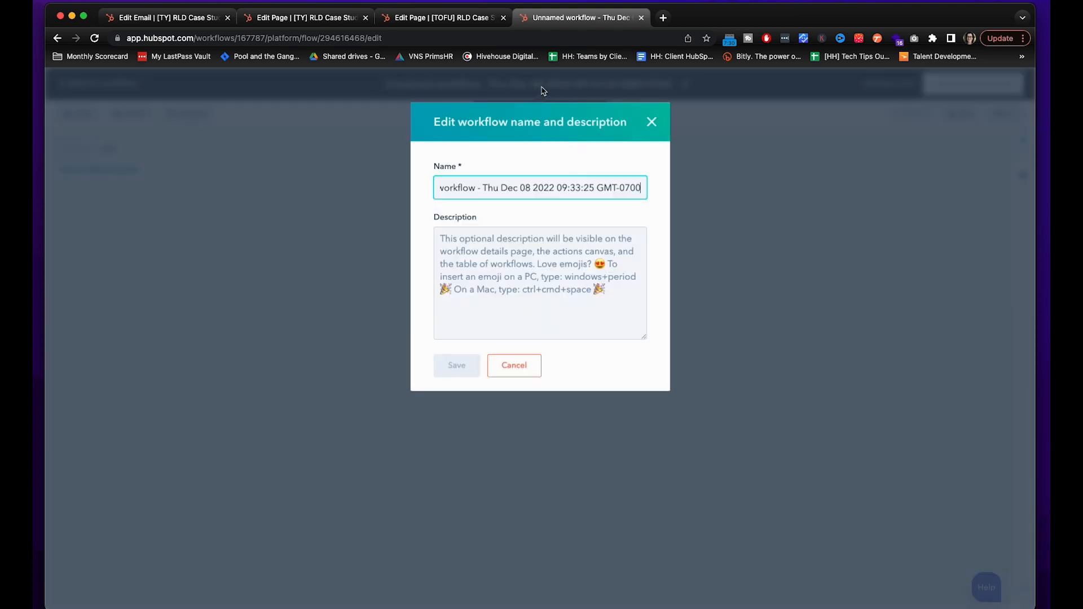
pyautogui.tripleClick(523, 183)
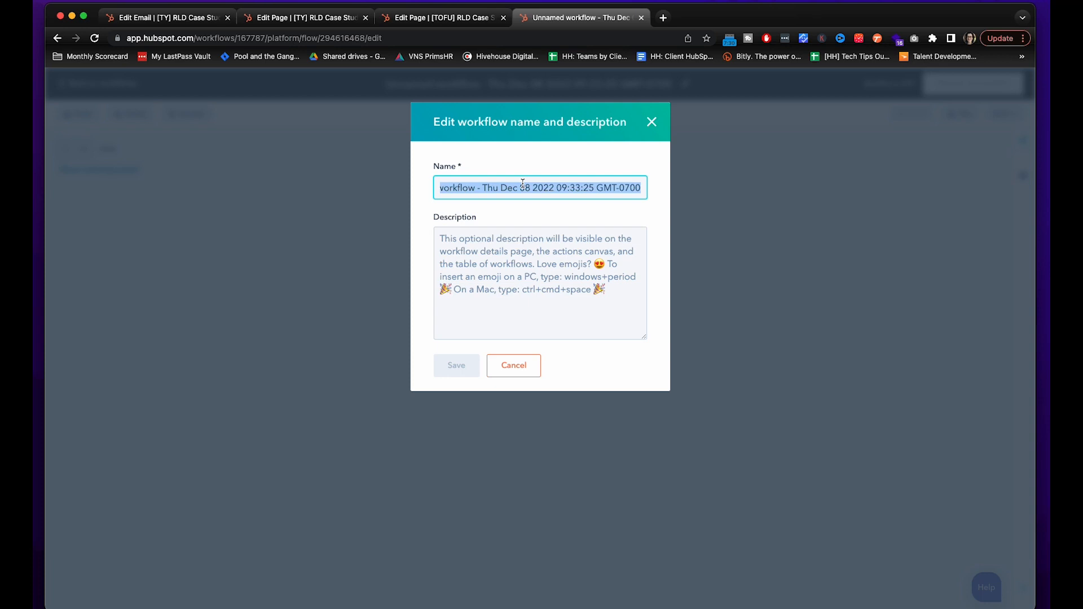
pyautogui.write('[TOFU')
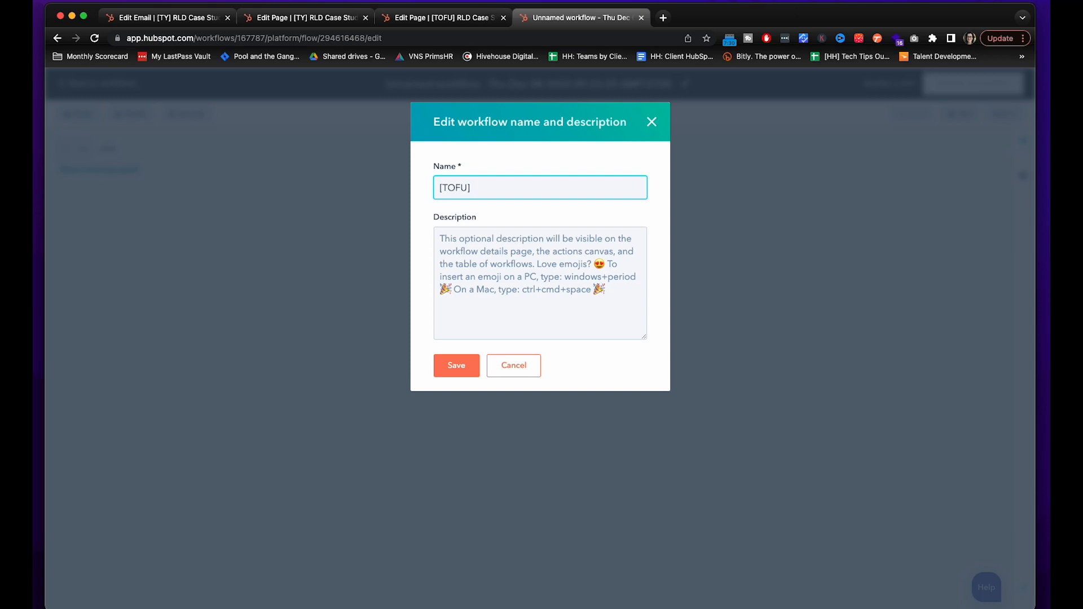
pyautogui.write('] RLD Case Study Follow Up')
pyautogui.press('Return')
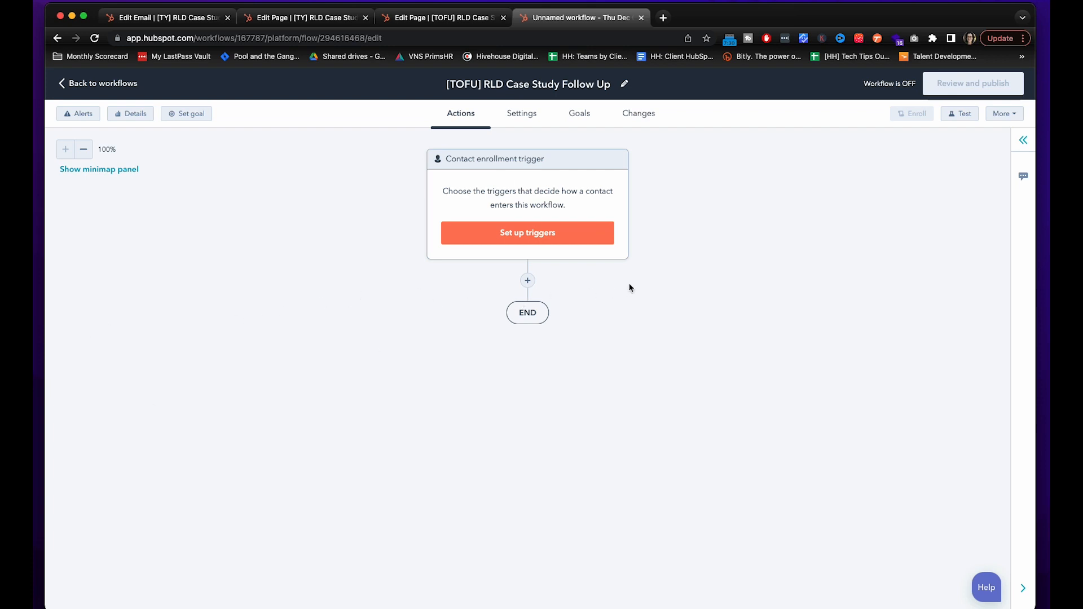
# - Set the enrollment trigger to a submission of the form "[TOFU] RLD Case Study - Tech Tip" on the page "[TOFU] RLD Case Study"
pyautogui.click(562, 239)
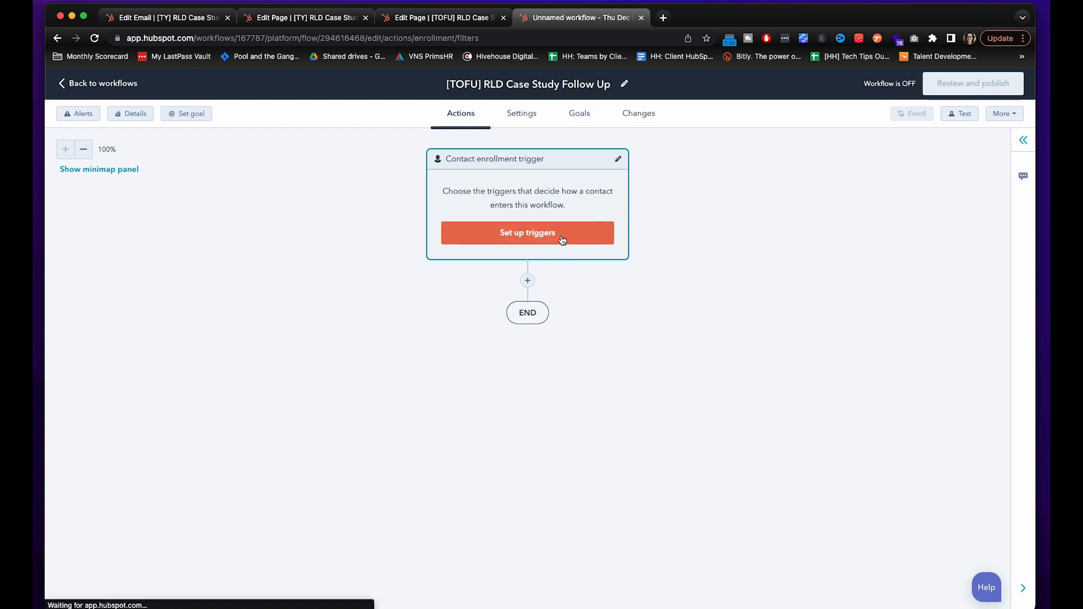
pyautogui.click(819, 334)
pyautogui.write('RLD')
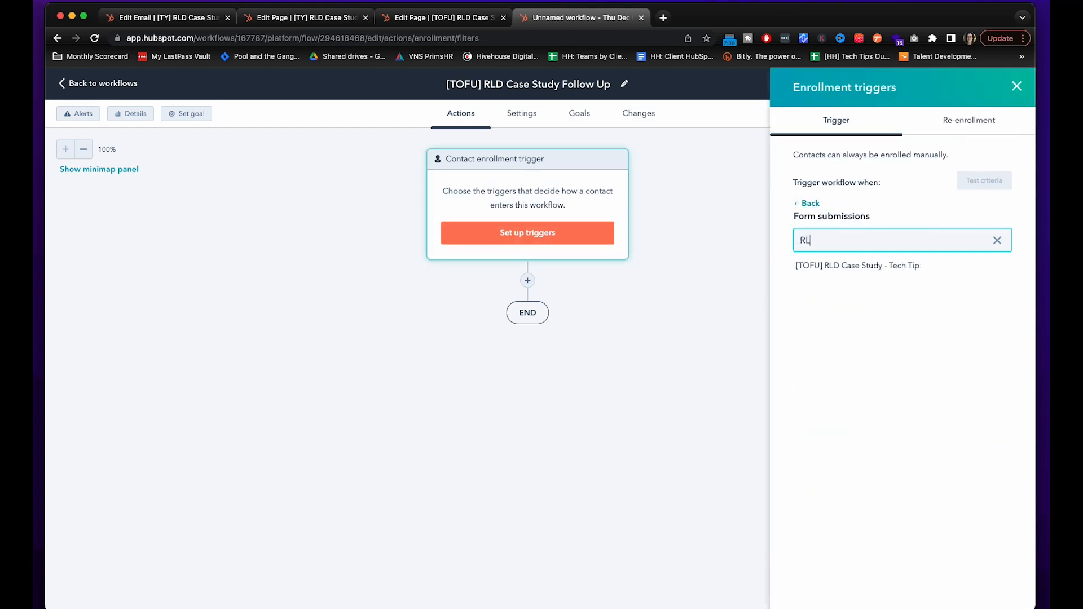
pyautogui.click(844, 264)
pyautogui.click(844, 270)
pyautogui.write('RLD')
pyautogui.click(845, 337)
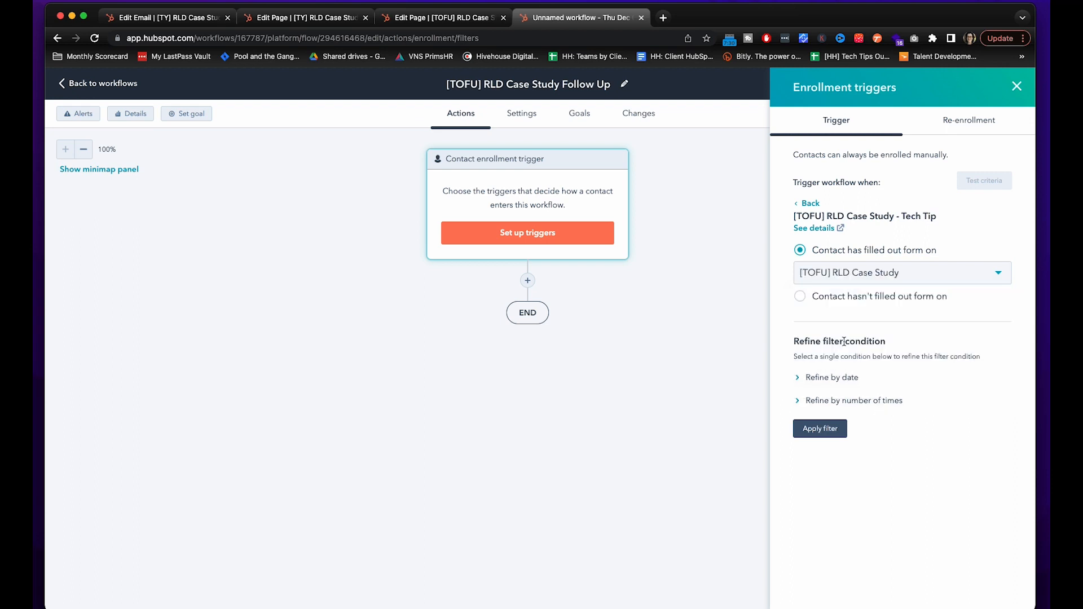
pyautogui.click(839, 429)
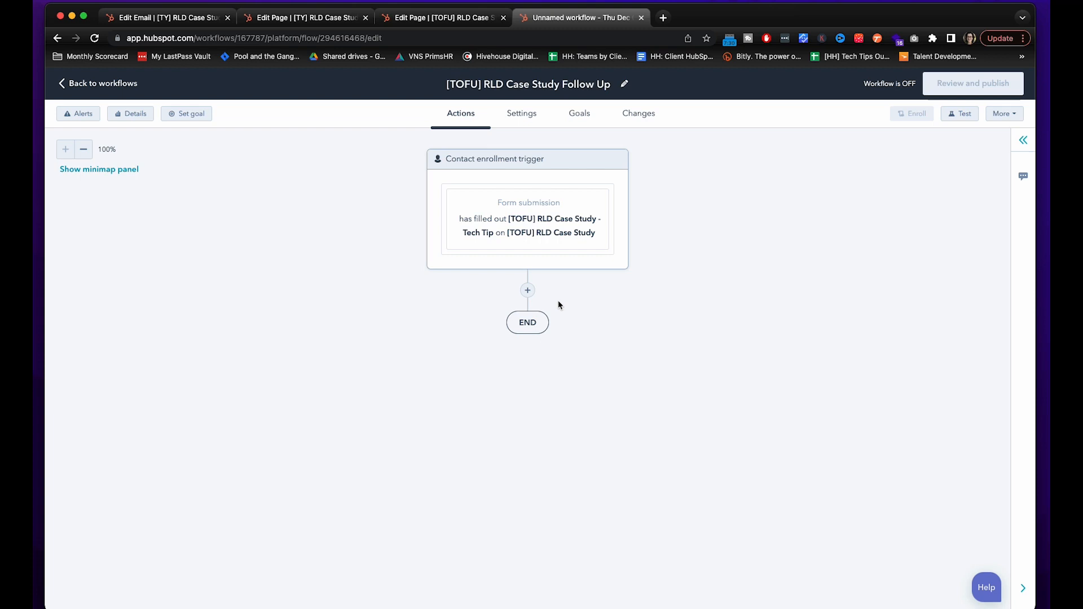
# - Add a delay for a set amount of time of 5 minutes after the enrollment trigger
pyautogui.click(529, 291)
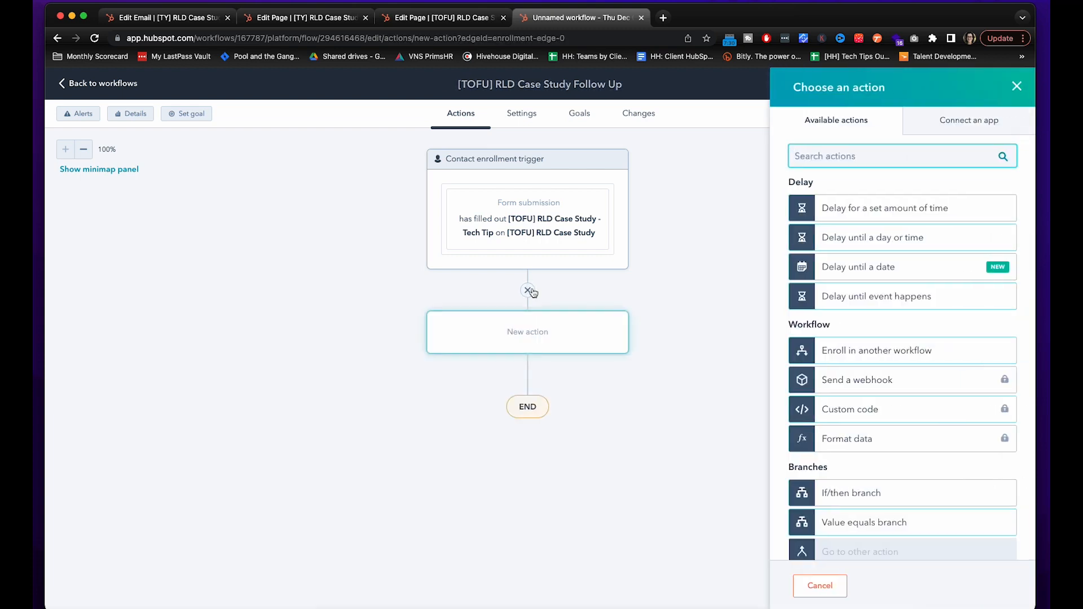
pyautogui.click(902, 208)
pyautogui.write('5')
pyautogui.click(816, 585)
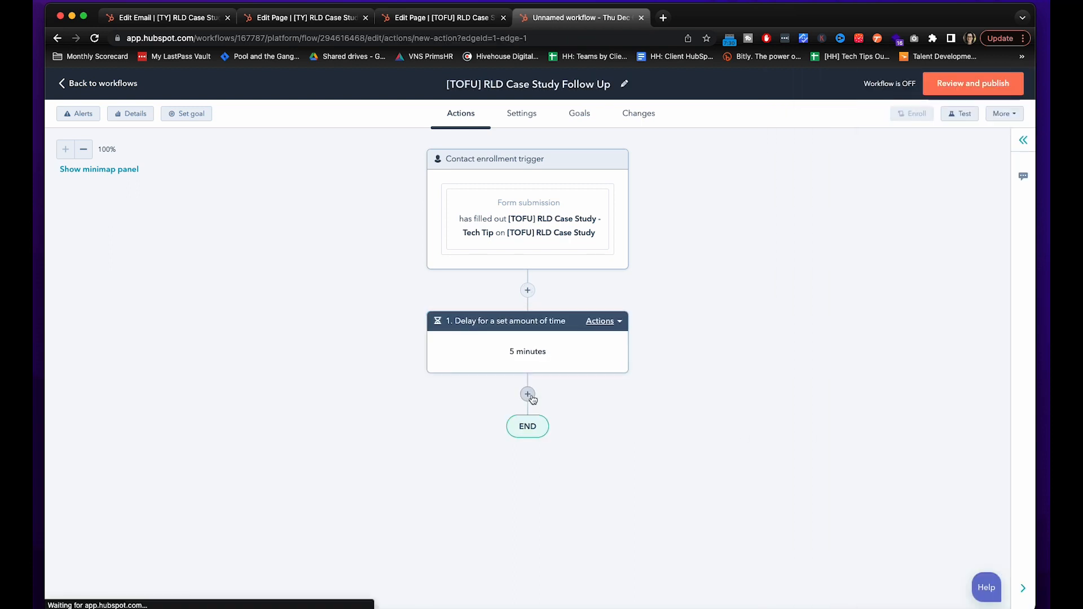
# - Add a send email action after the delay, using the automated email "[TY] RLD Case Study (Clone)"
pyautogui.click(528, 394)
pyautogui.scroll(-5, 891, 431)
pyautogui.click(878, 447)
pyautogui.click(844, 169)
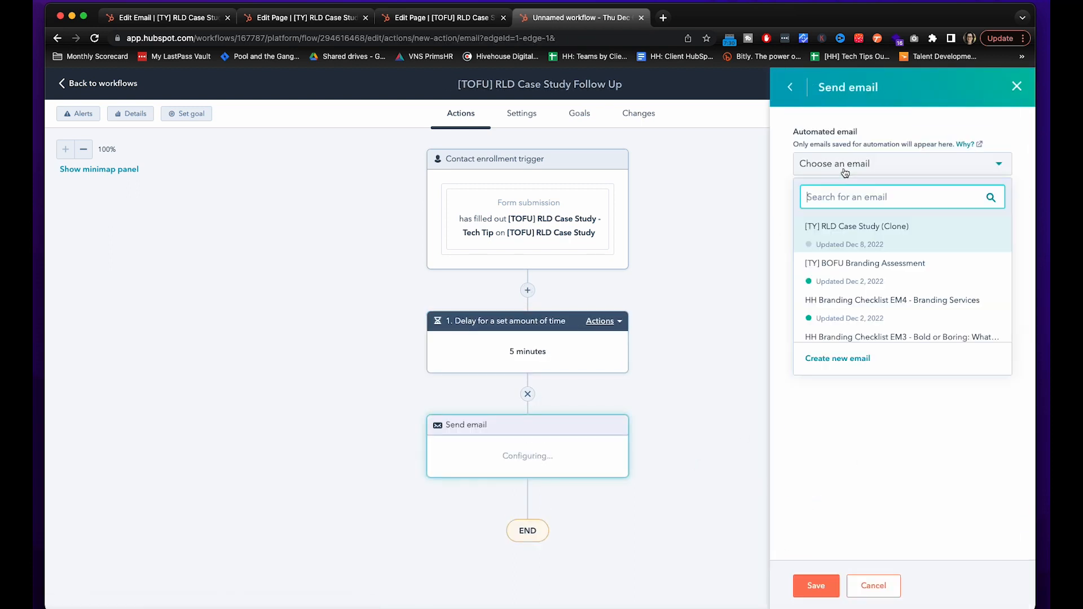
pyautogui.click(846, 229)
pyautogui.click(816, 586)
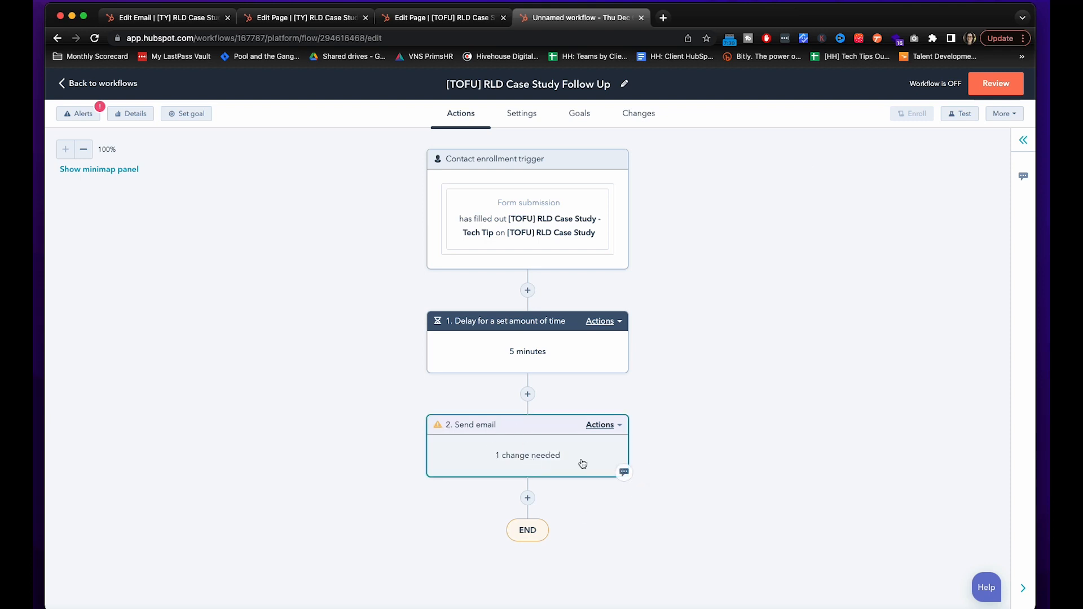
# - Switch to the email editor and publish the "[TY] RLD Case Study (Clone)" email, postponing the choice of a workflow
pyautogui.click(305, 17)
pyautogui.click(174, 18)
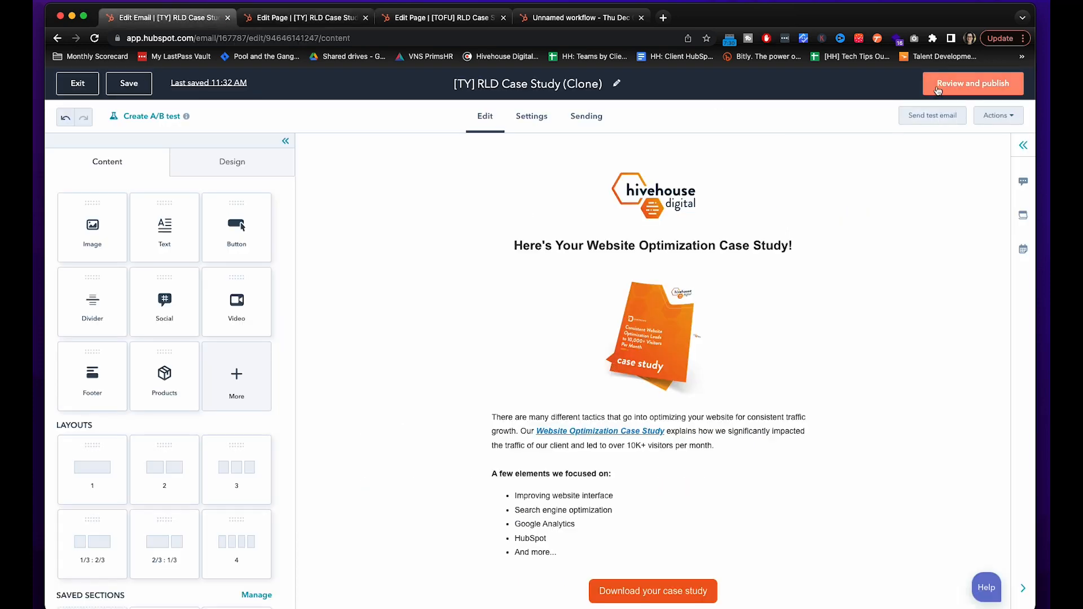
pyautogui.click(936, 84)
pyautogui.click(685, 587)
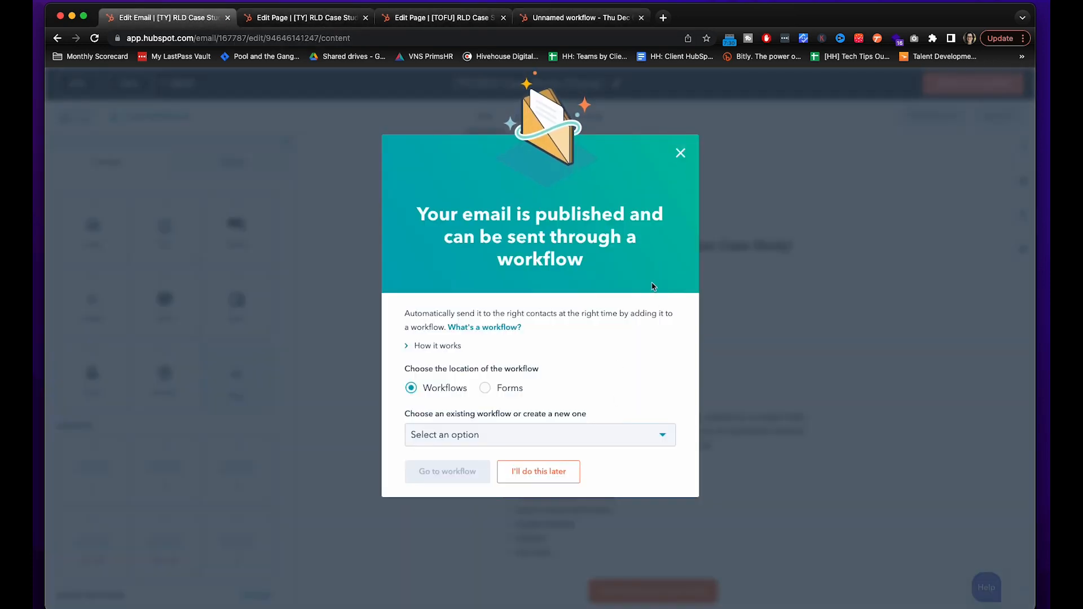
pyautogui.click(538, 471)
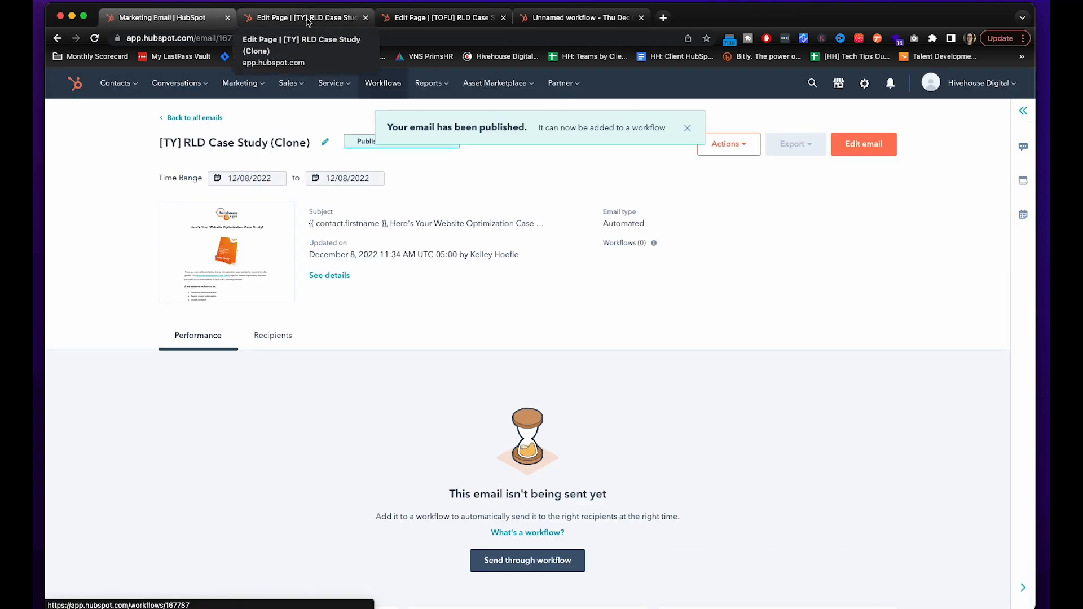
# - Return to the workflow's browser tab and reload it to refresh the send email action
pyautogui.click(308, 22)
pyautogui.click(583, 18)
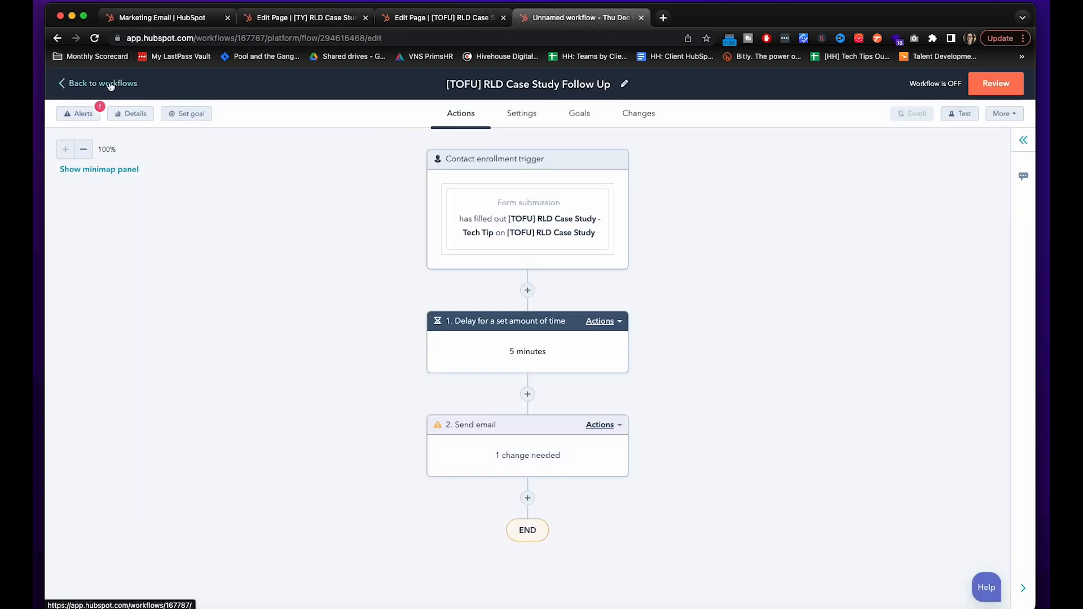
pyautogui.click(95, 39)
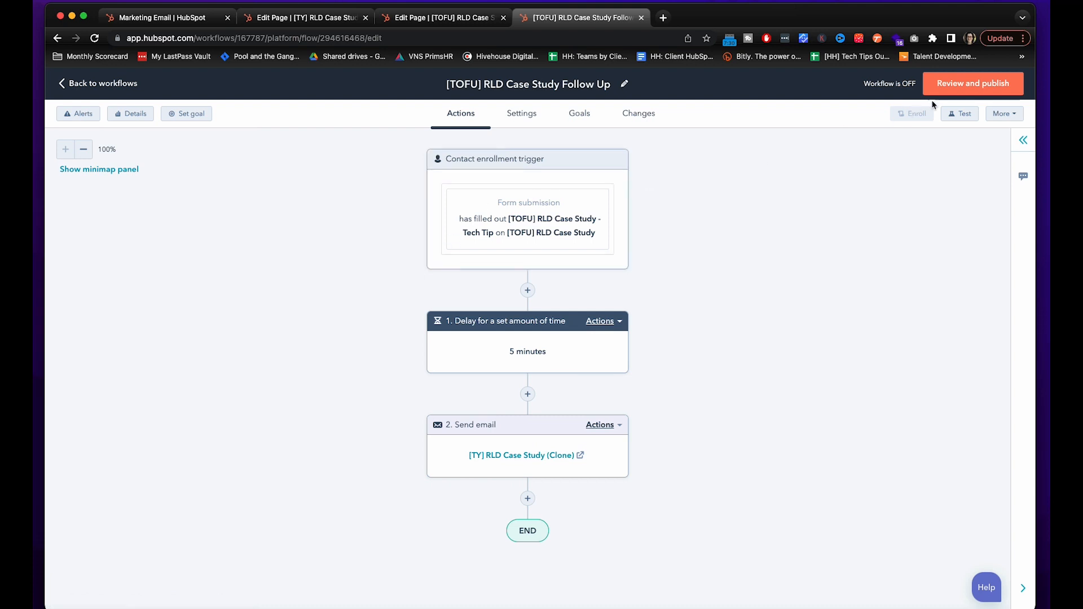
# - Open the workflow's pre-publish review and choose to enroll only contacts who meet the trigger criteria after turning the workflow on
pyautogui.click(951, 94)
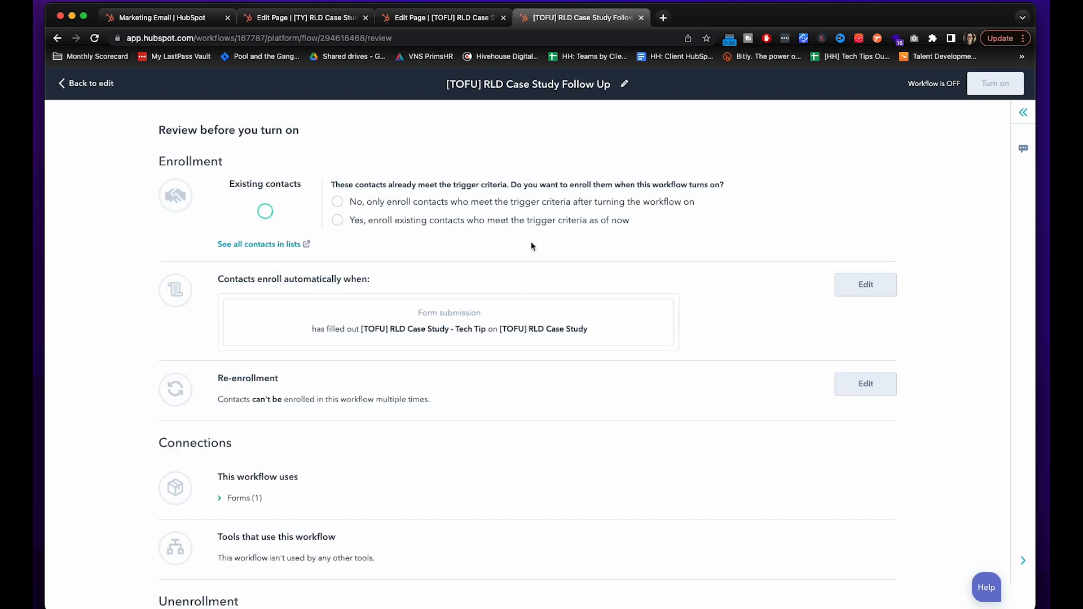
pyautogui.click(337, 201)
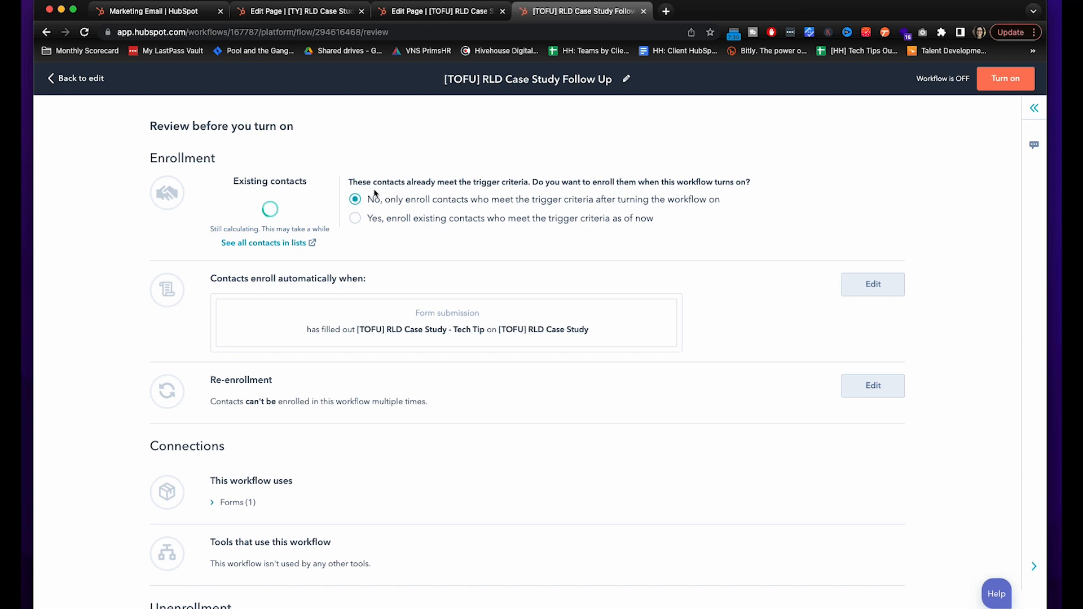